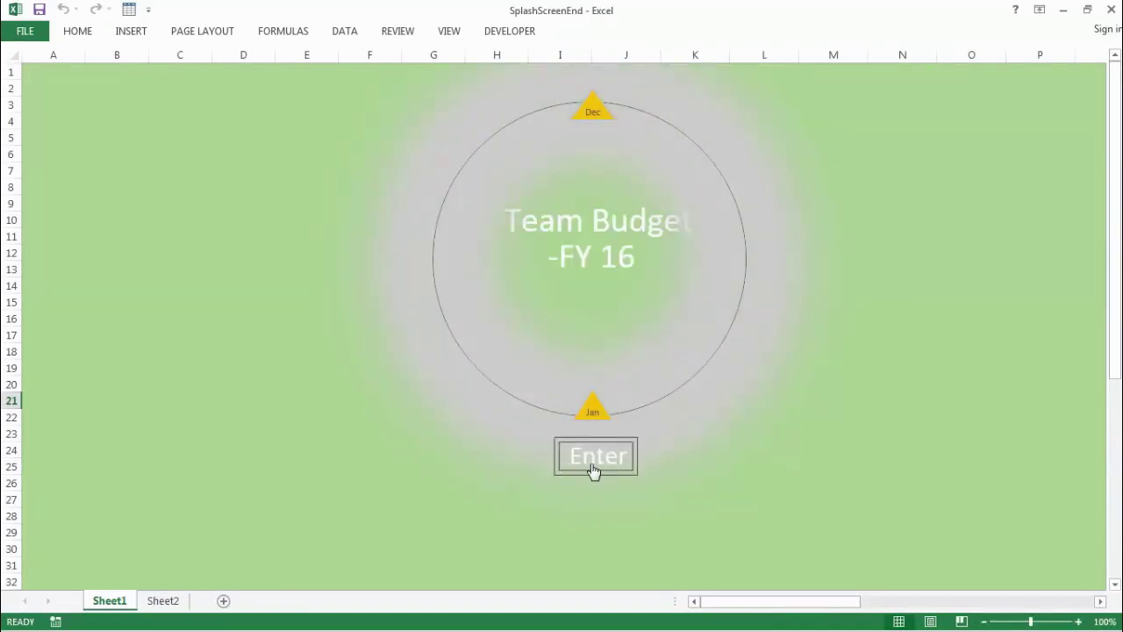
Go from the splash screen to the Team Budget FY 2016 sheet, select range A3:L19, and close SplashScreenEnd without saving.
{"action": "left_click", "coordinate": [593, 471]}
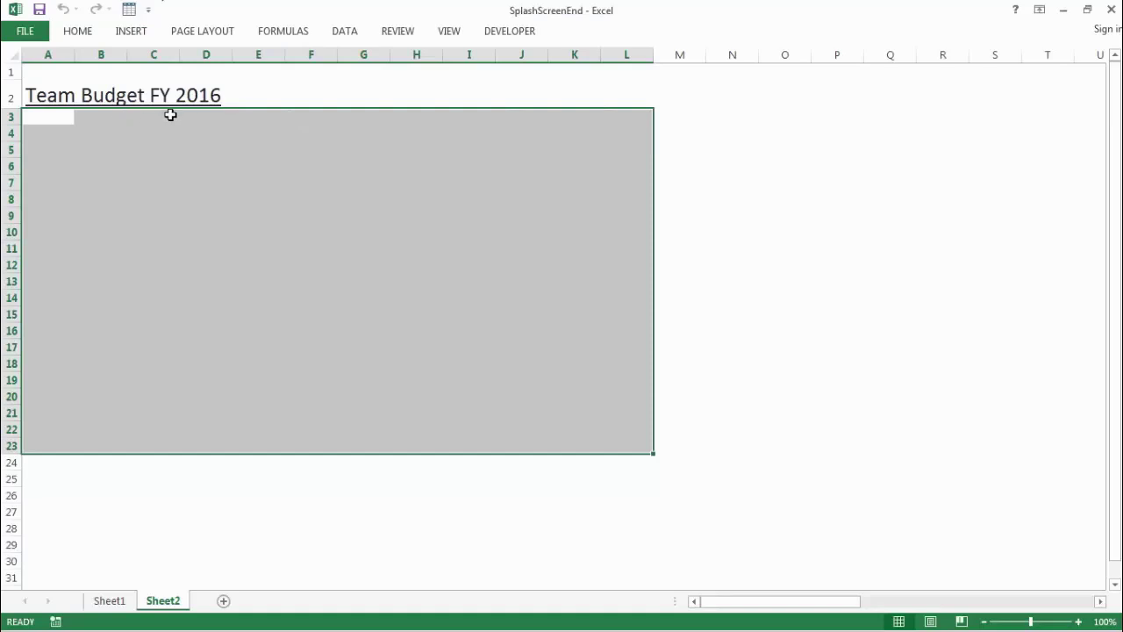
{"action": "left_click_drag", "start_coordinate": [70, 121], "coordinate": [643, 378]}
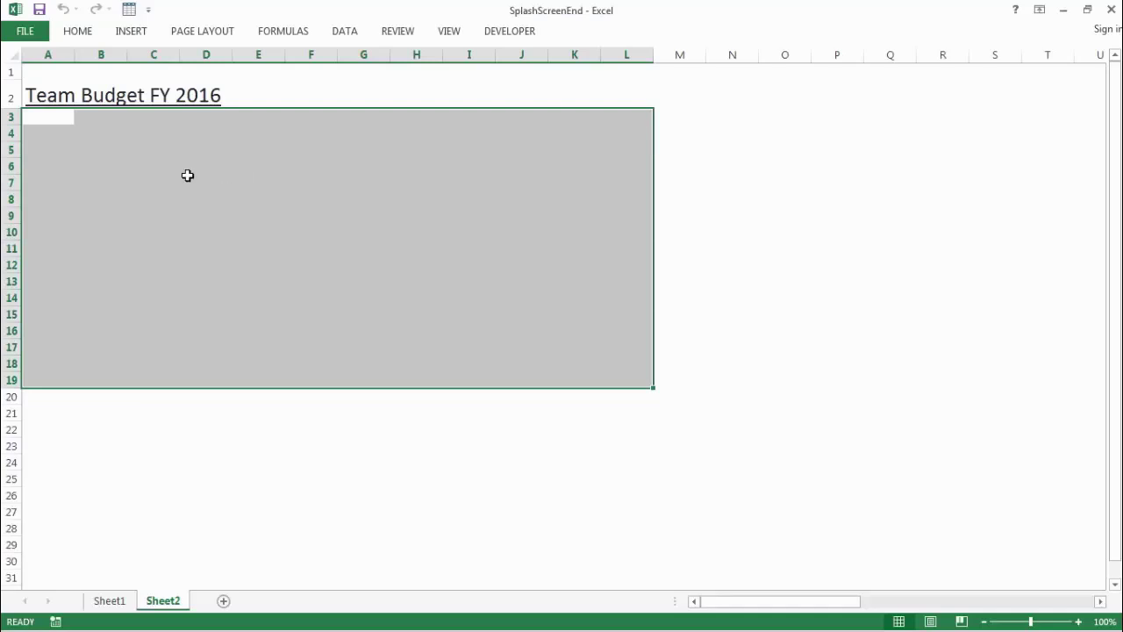
{"action": "left_click", "coordinate": [1109, 9]}
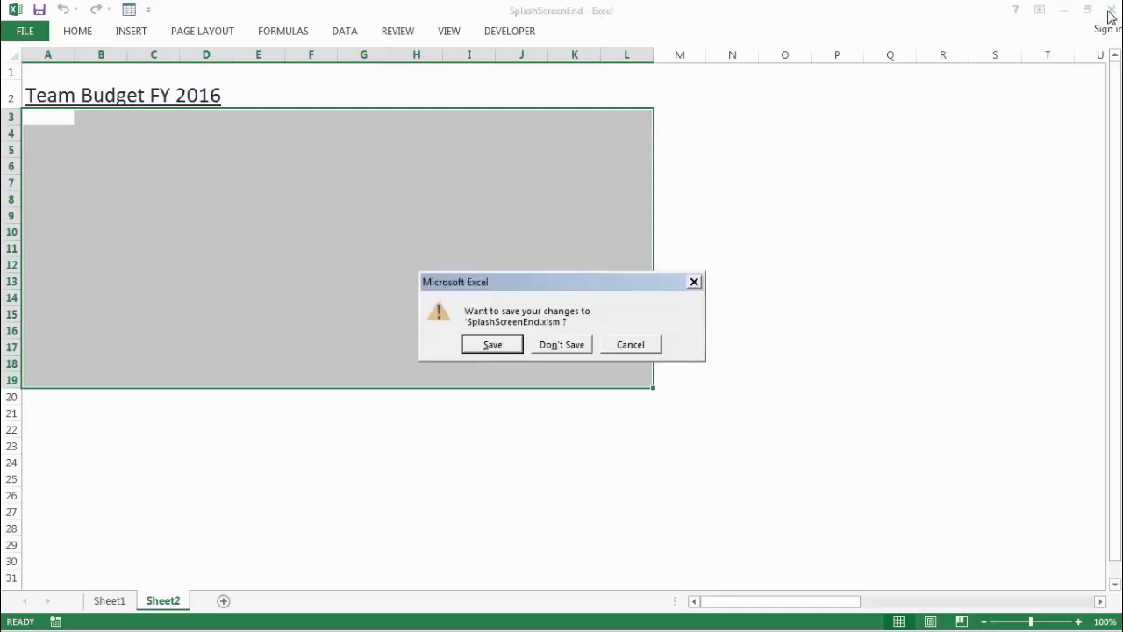
{"action": "left_click", "coordinate": [561, 344]}
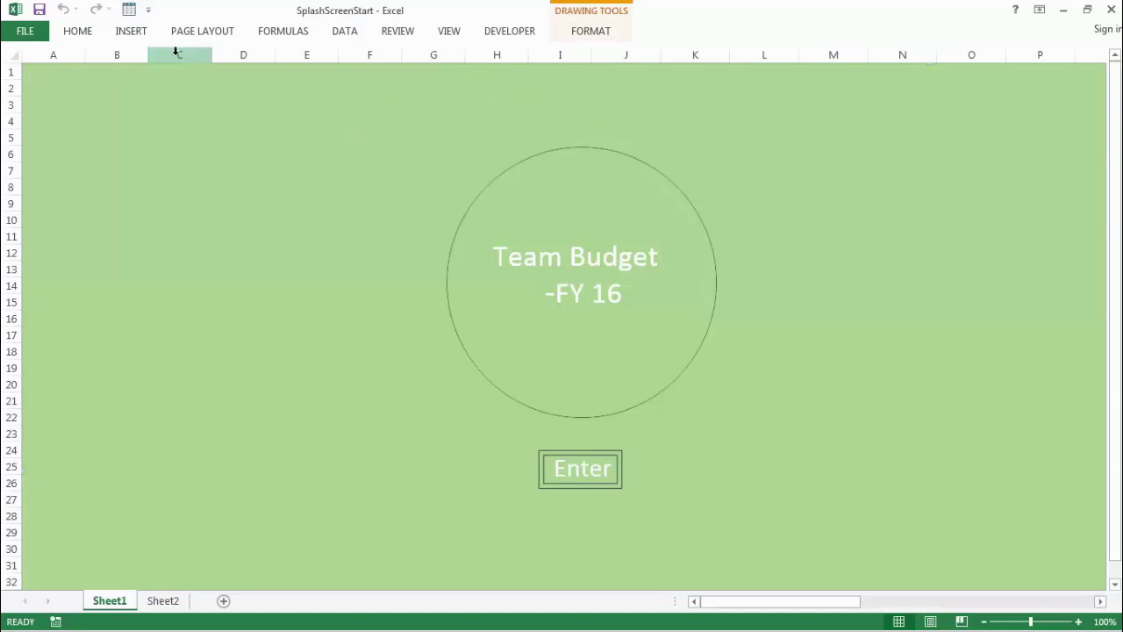
Show the Selection pane for the objects on Sheet1 of the SplashScreenStart workbook.
{"action": "left_click", "coordinate": [80, 37]}
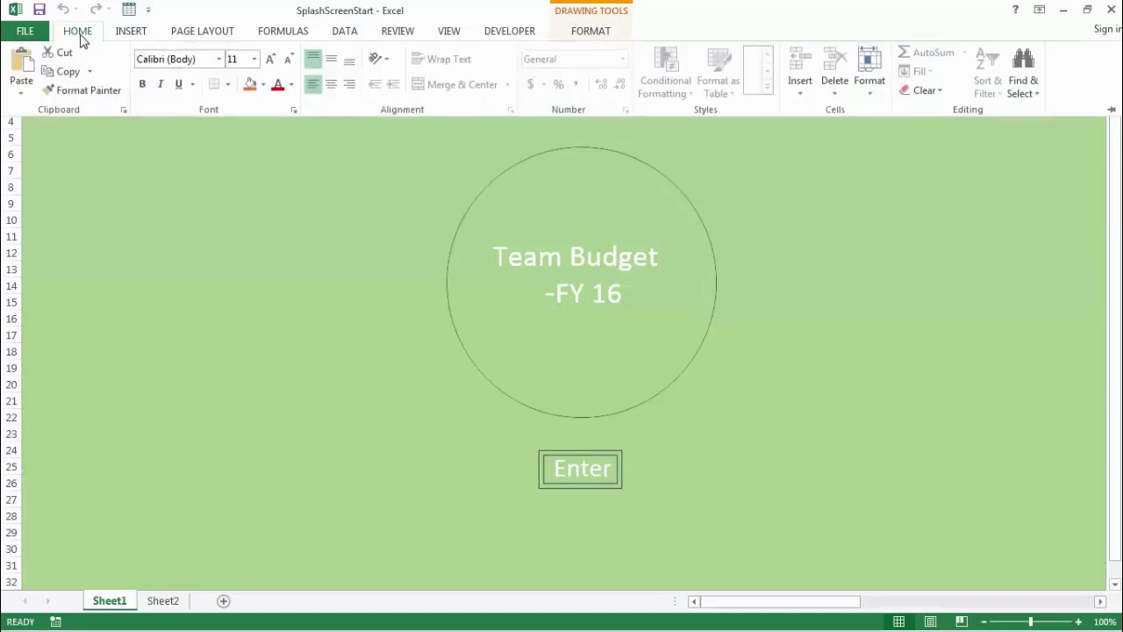
{"action": "left_click", "coordinate": [1023, 84]}
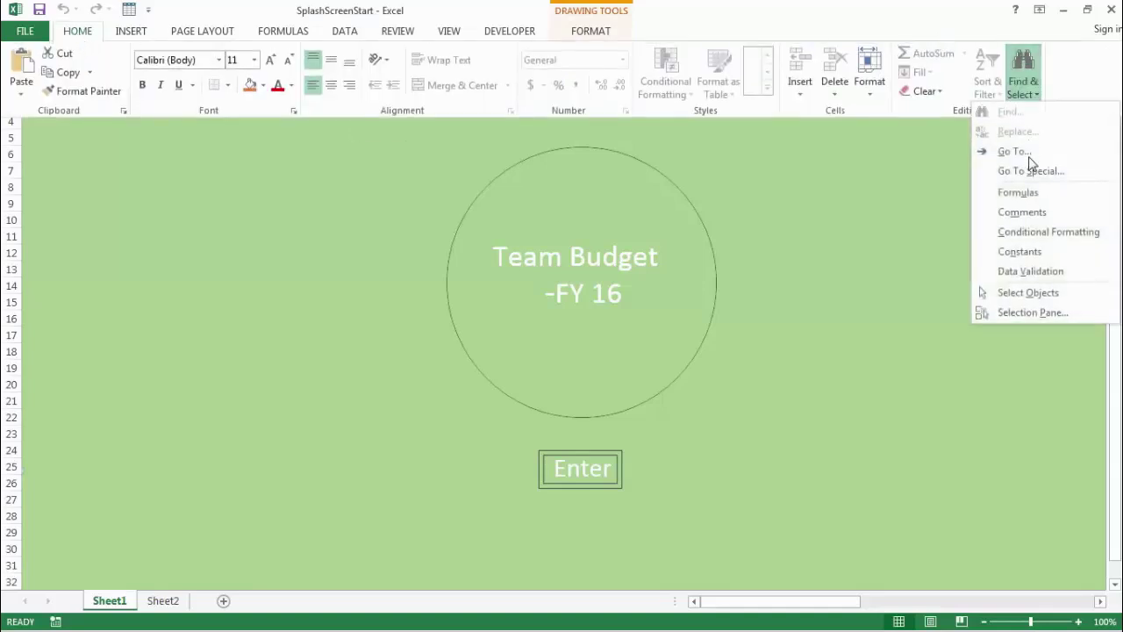
{"action": "left_click", "coordinate": [1014, 312]}
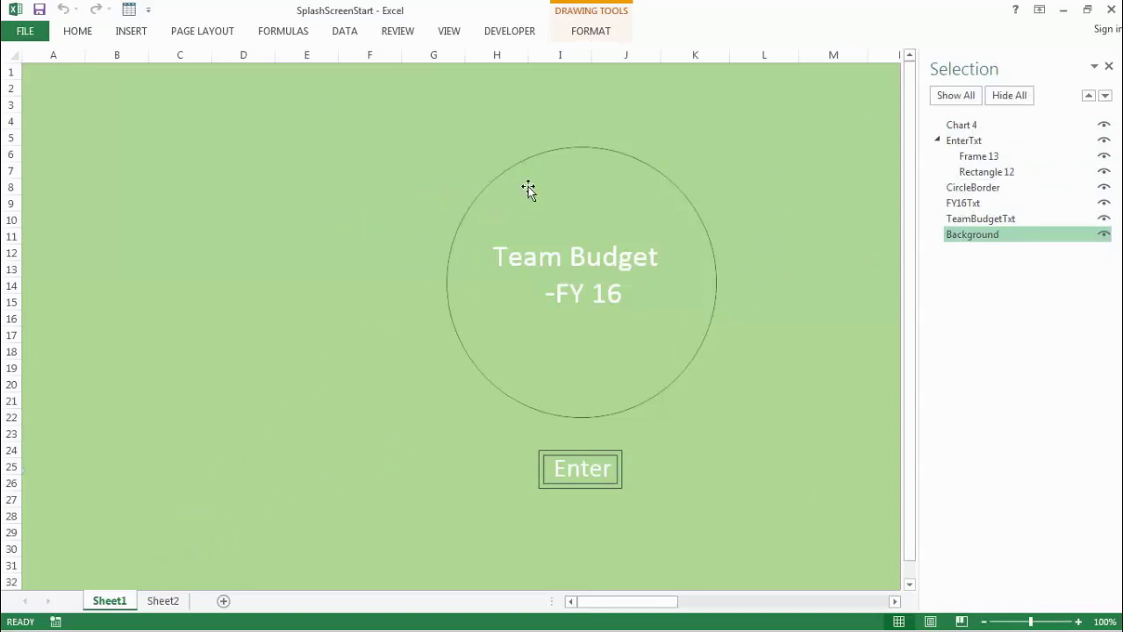
Select Background, TeamBudgetTxt, FY16Txt, CircleBorder and EnterTxt in turn to identify each splash screen object.
{"action": "left_click", "coordinate": [990, 238]}
{"action": "left_click", "coordinate": [976, 222]}
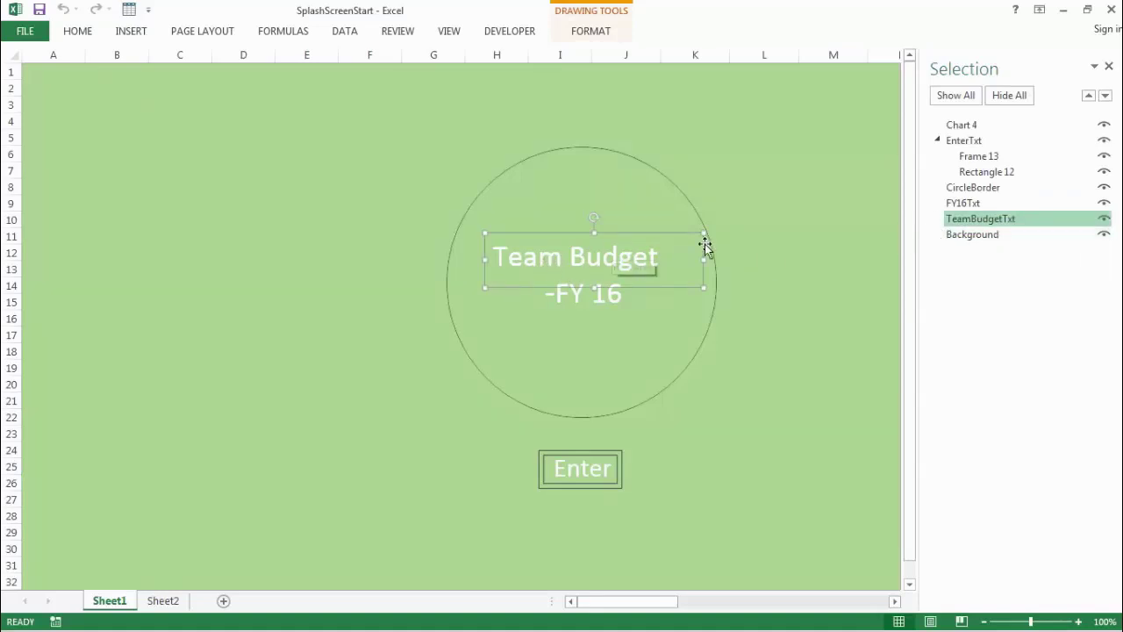
{"action": "left_click", "coordinate": [964, 203]}
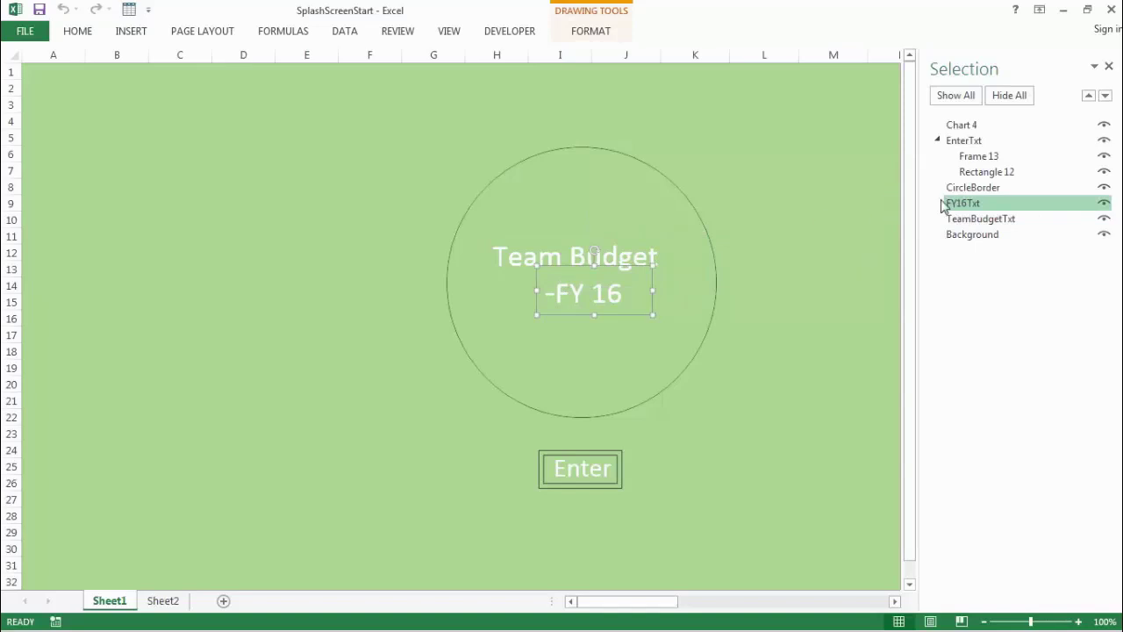
{"action": "left_click", "coordinate": [985, 191]}
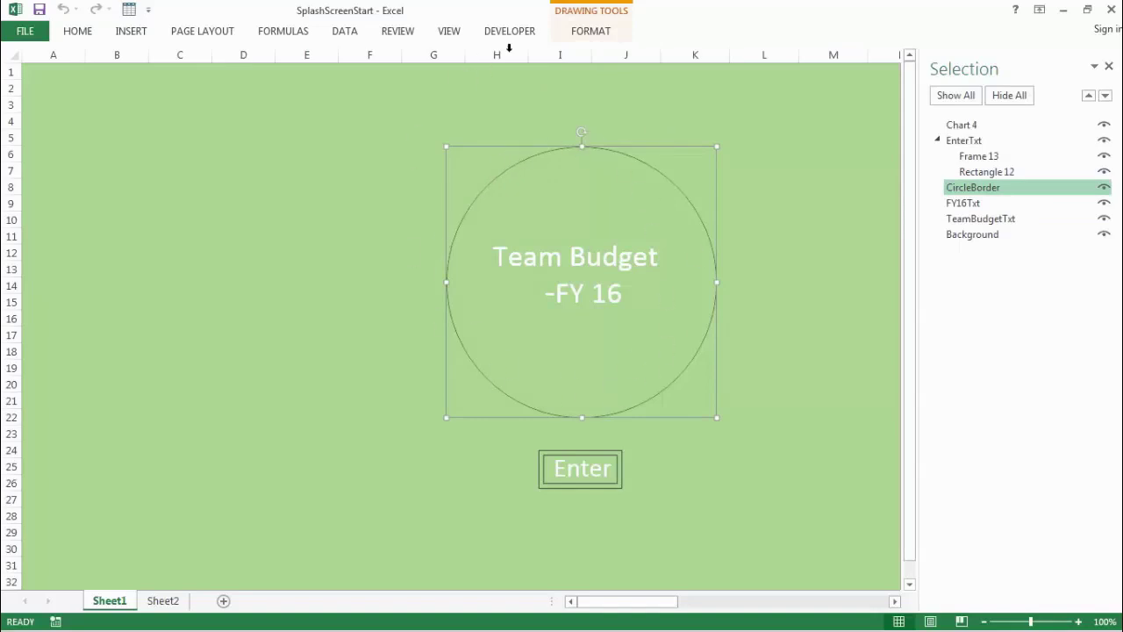
{"action": "left_click", "coordinate": [963, 142]}
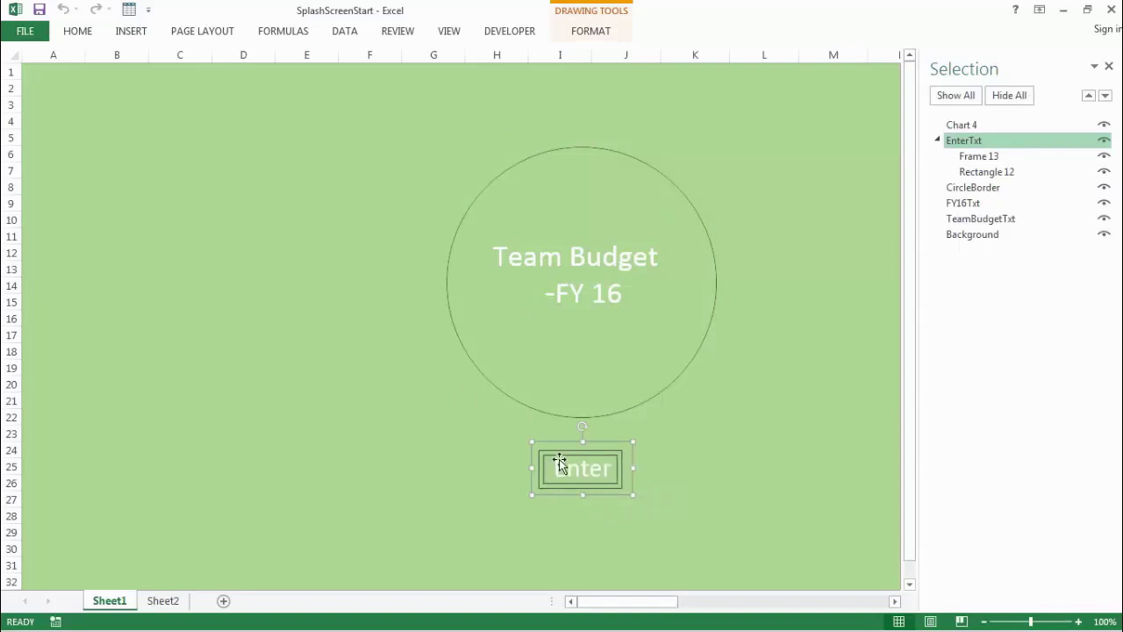
Delete the existing transparent chart, Chart 4, from the splash screen.
{"action": "left_click", "coordinate": [959, 125]}
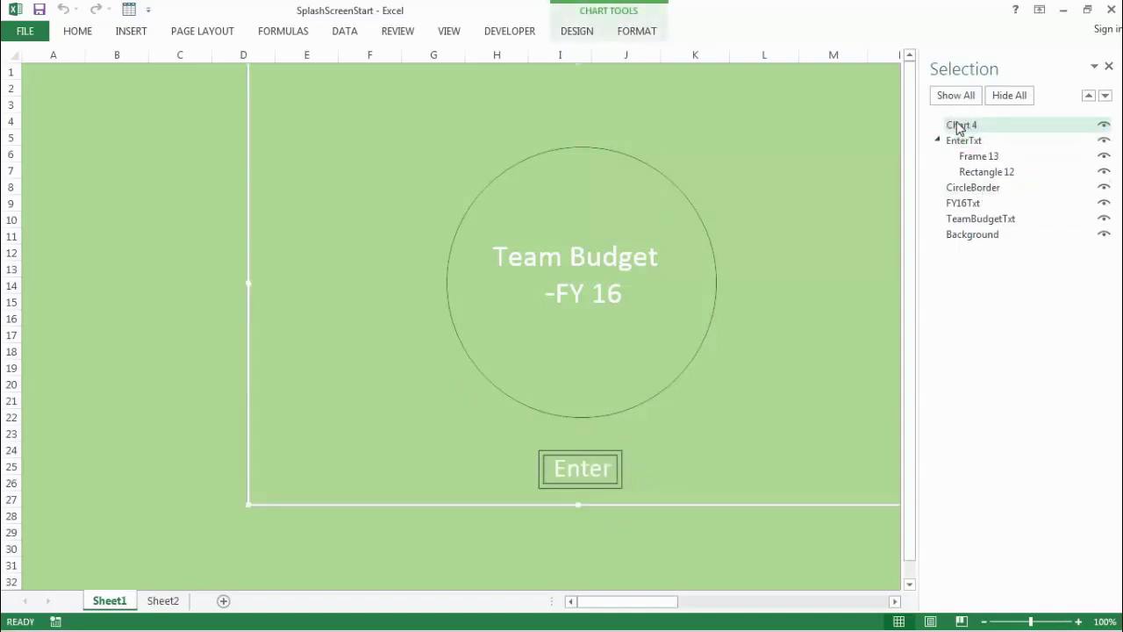
{"action": "mouse_move", "coordinate": [472, 119]}
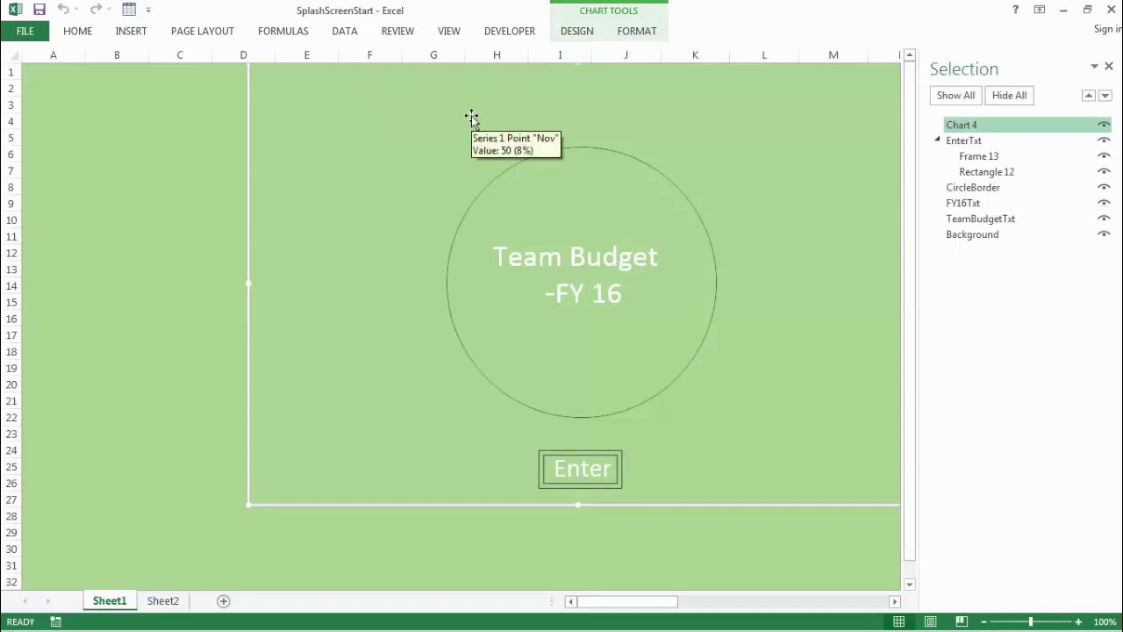
{"action": "key", "text": "Delete"}
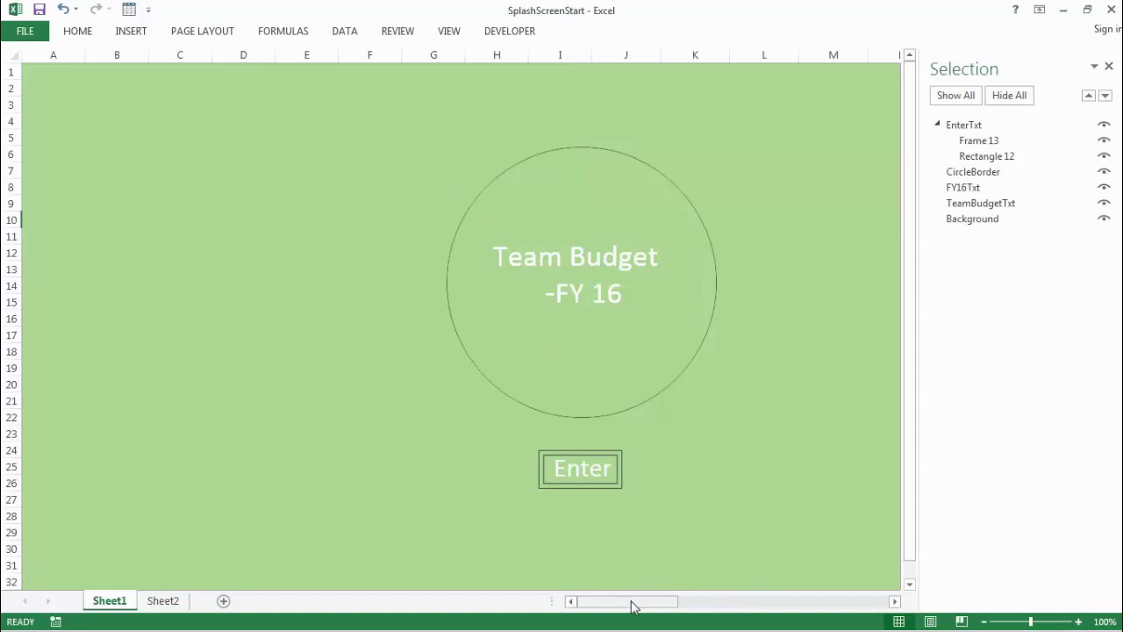
Insert a doughnut chart from the month names and values in AV10:AW21.
{"action": "left_click_drag", "start_coordinate": [631, 605], "coordinate": [849, 605]}
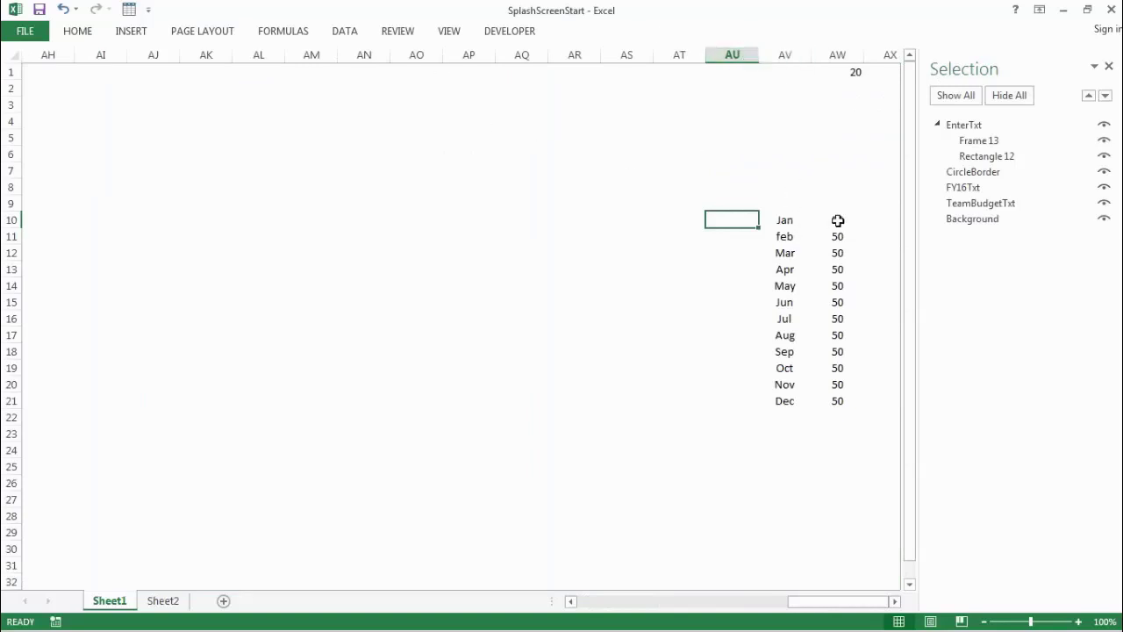
{"action": "left_click_drag", "start_coordinate": [785, 220], "coordinate": [817, 404]}
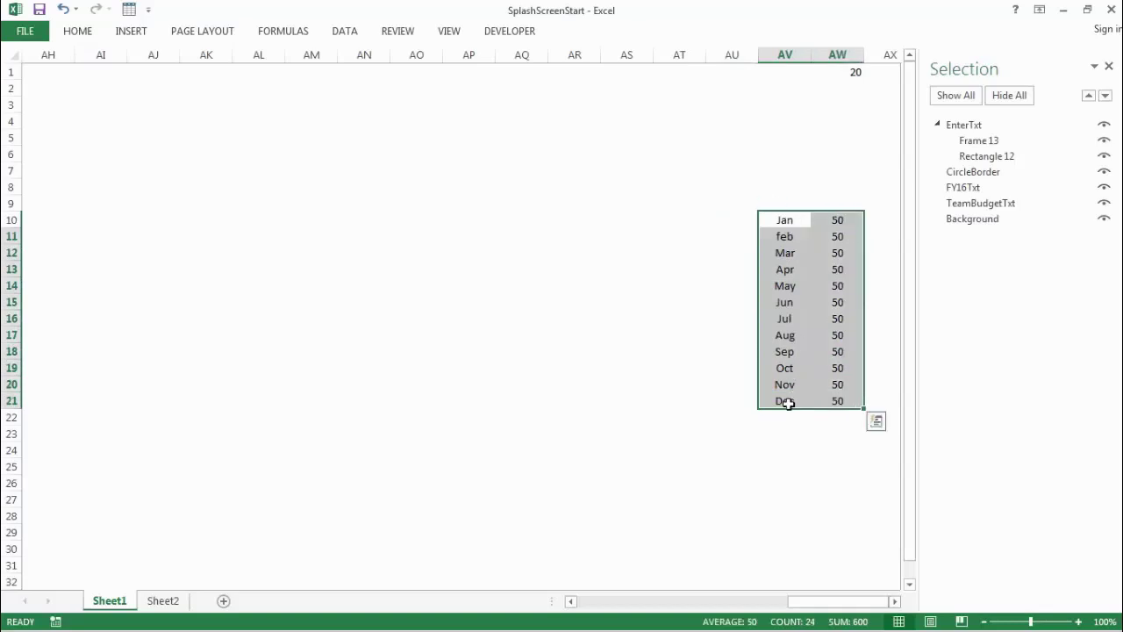
{"action": "left_click", "coordinate": [787, 401]}
{"action": "left_click_drag", "start_coordinate": [788, 232], "coordinate": [786, 401]}
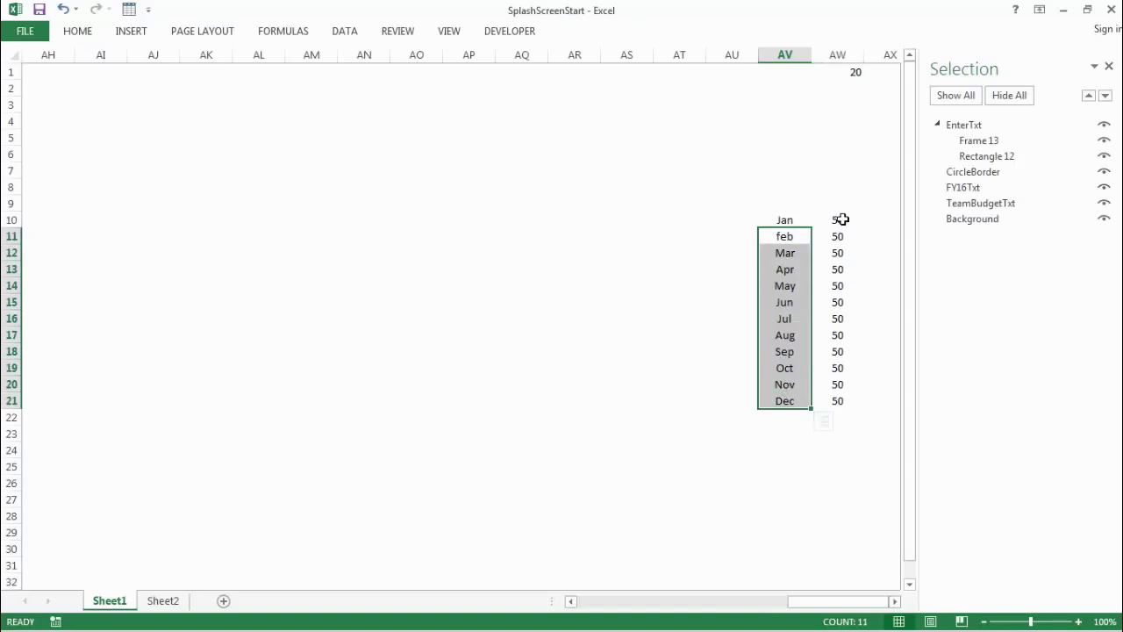
{"action": "left_click", "coordinate": [841, 219]}
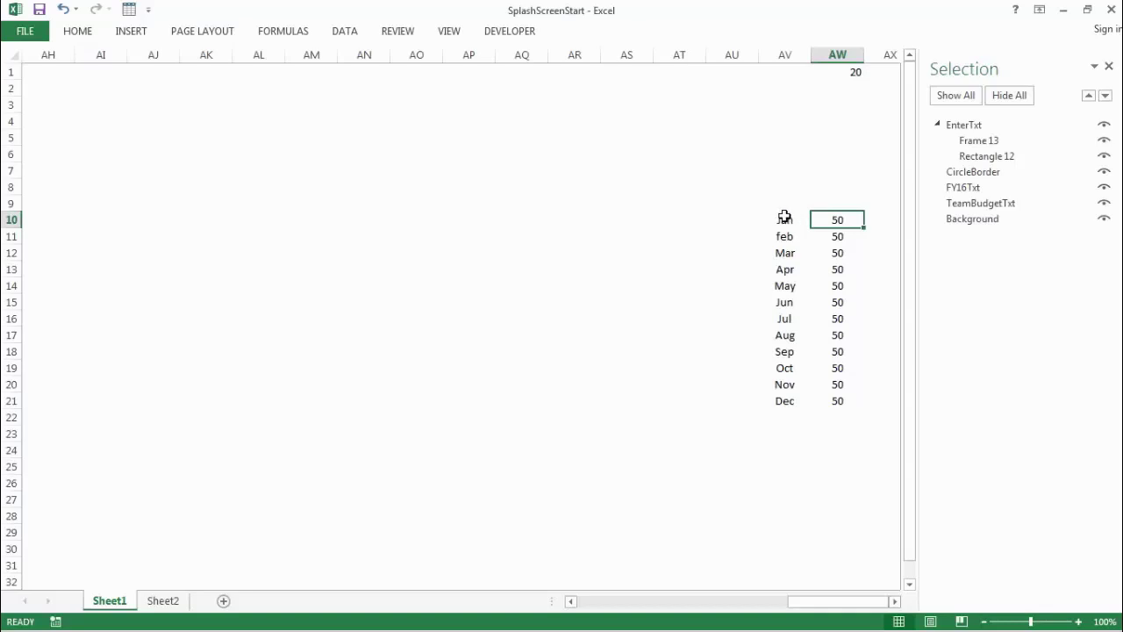
{"action": "left_click_drag", "start_coordinate": [785, 215], "coordinate": [838, 401]}
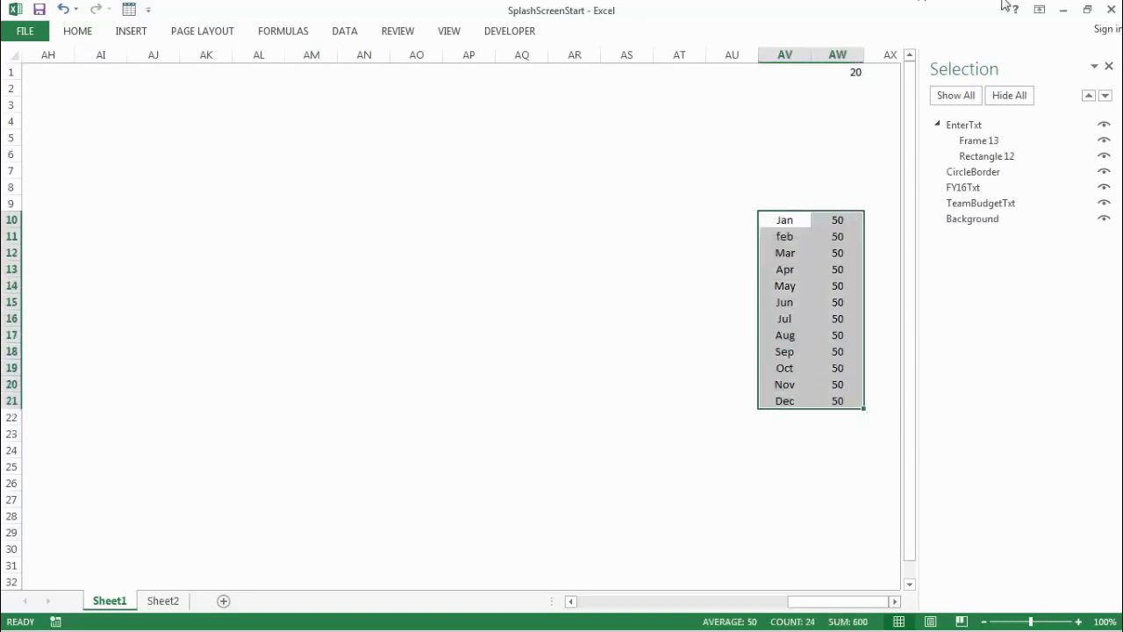
{"action": "left_click", "coordinate": [133, 31]}
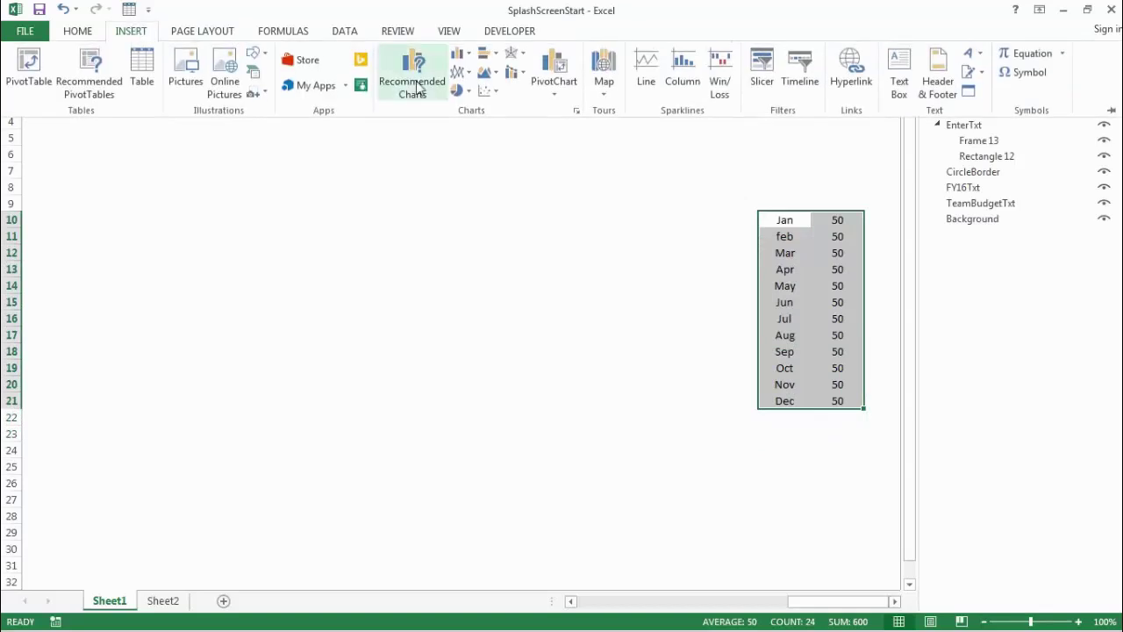
{"action": "left_click", "coordinate": [469, 93]}
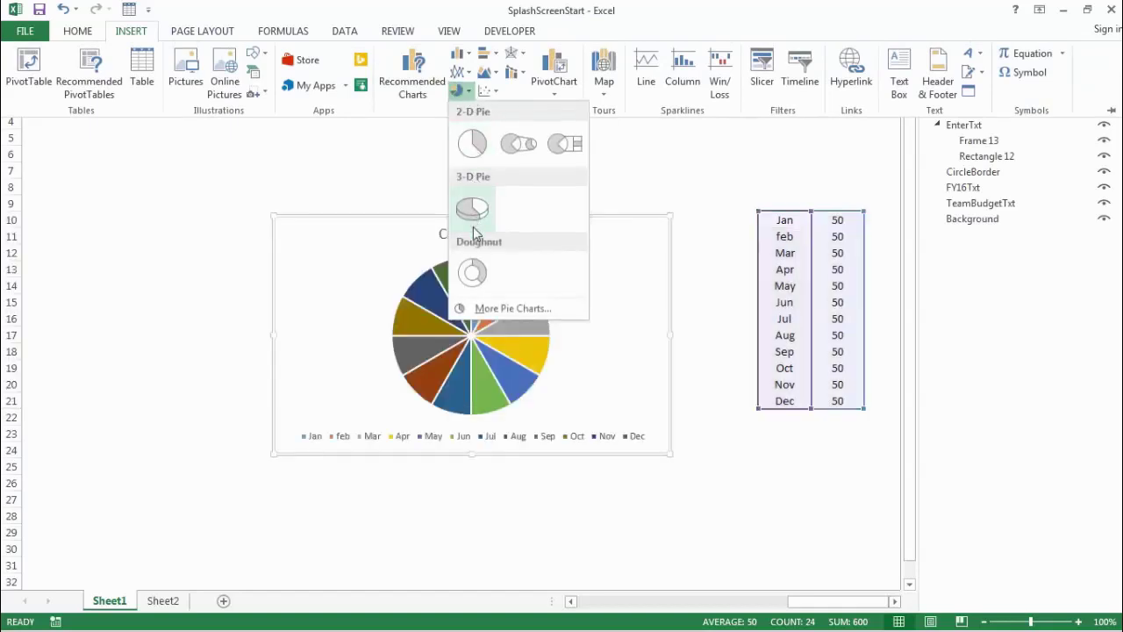
{"action": "left_click", "coordinate": [474, 275]}
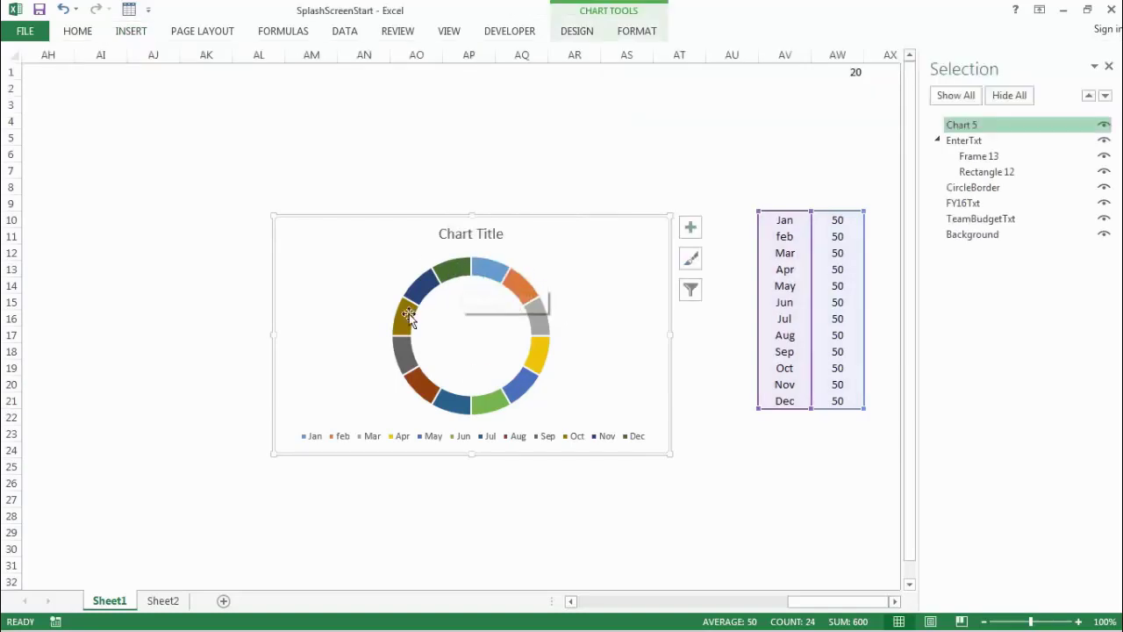
Apply the eighth chart style, with beveled segments and percentage labels, to the doughnut chart and collapse the ribbon.
{"action": "double_click", "coordinate": [504, 364]}
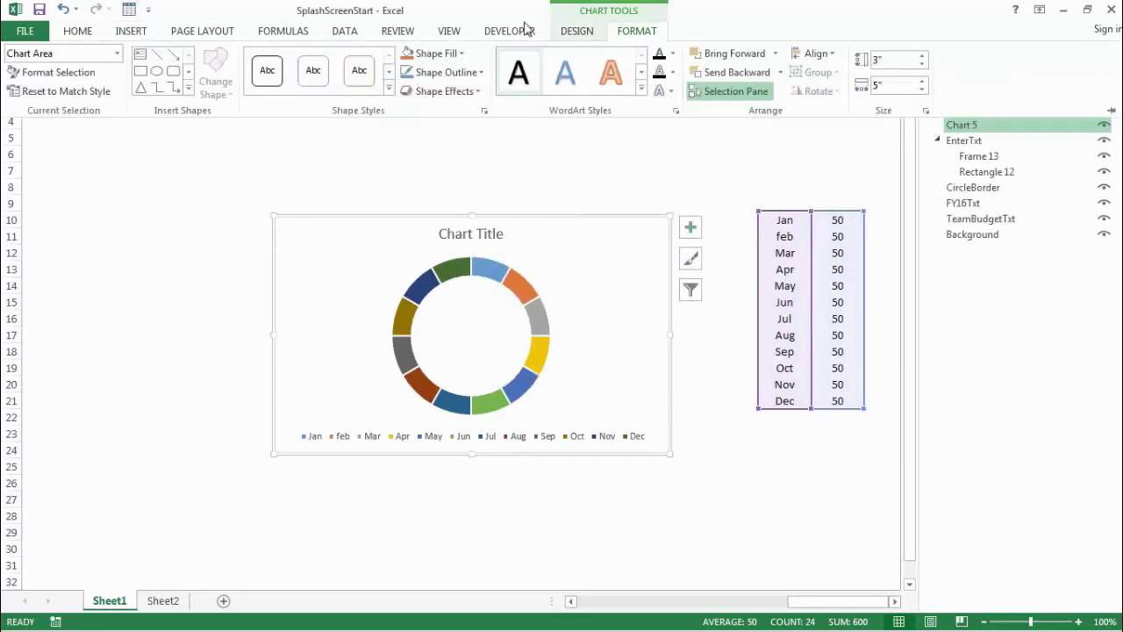
{"action": "left_click", "coordinate": [576, 32]}
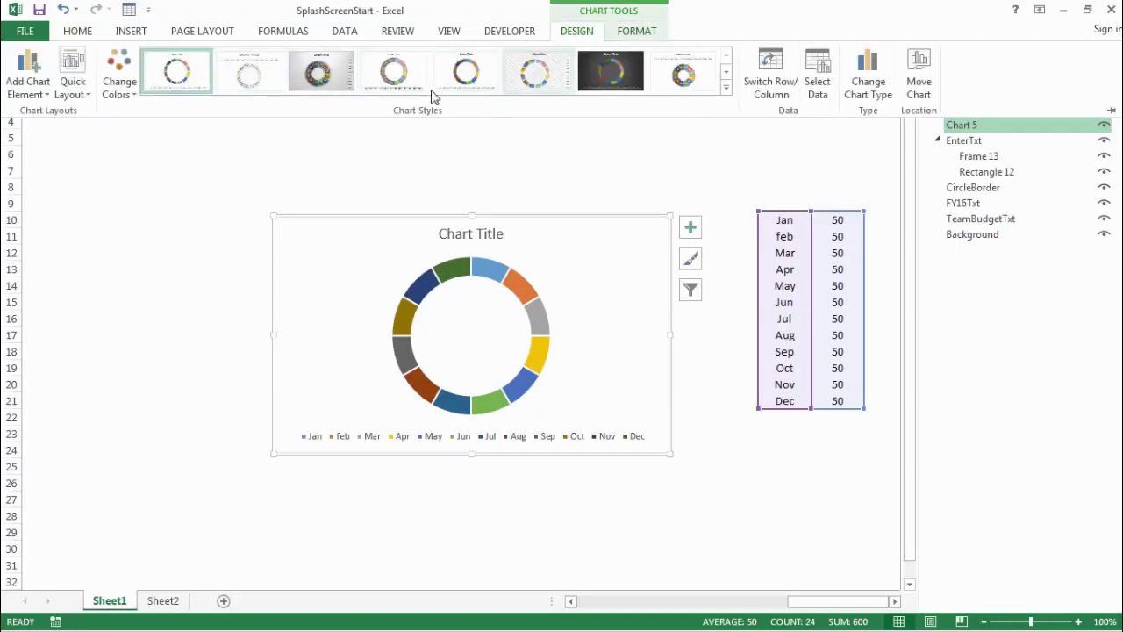
{"action": "left_click", "coordinate": [244, 75]}
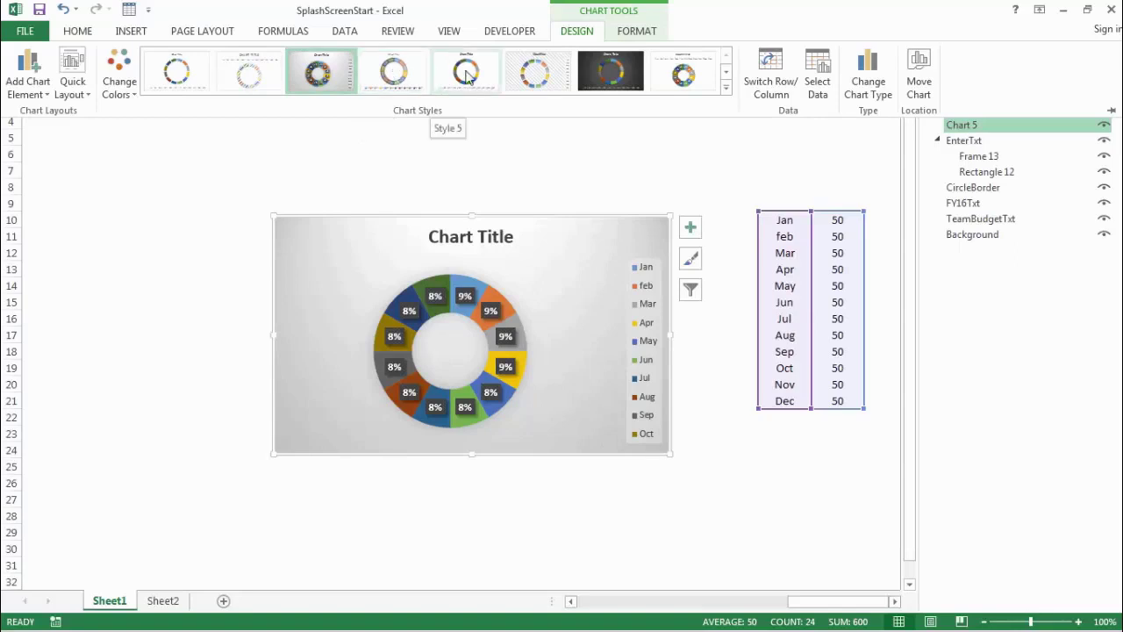
{"action": "left_click", "coordinate": [614, 81]}
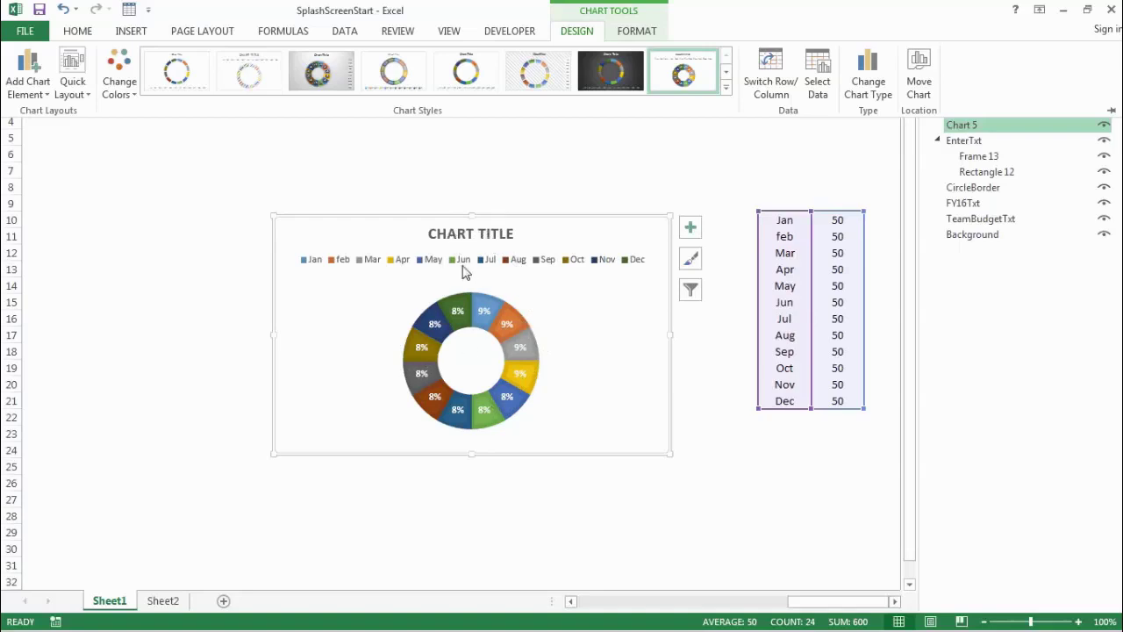
{"action": "key", "text": "ctrl+F1"}
Delete the doughnut chart's title and legend.
{"action": "left_click", "coordinate": [454, 236]}
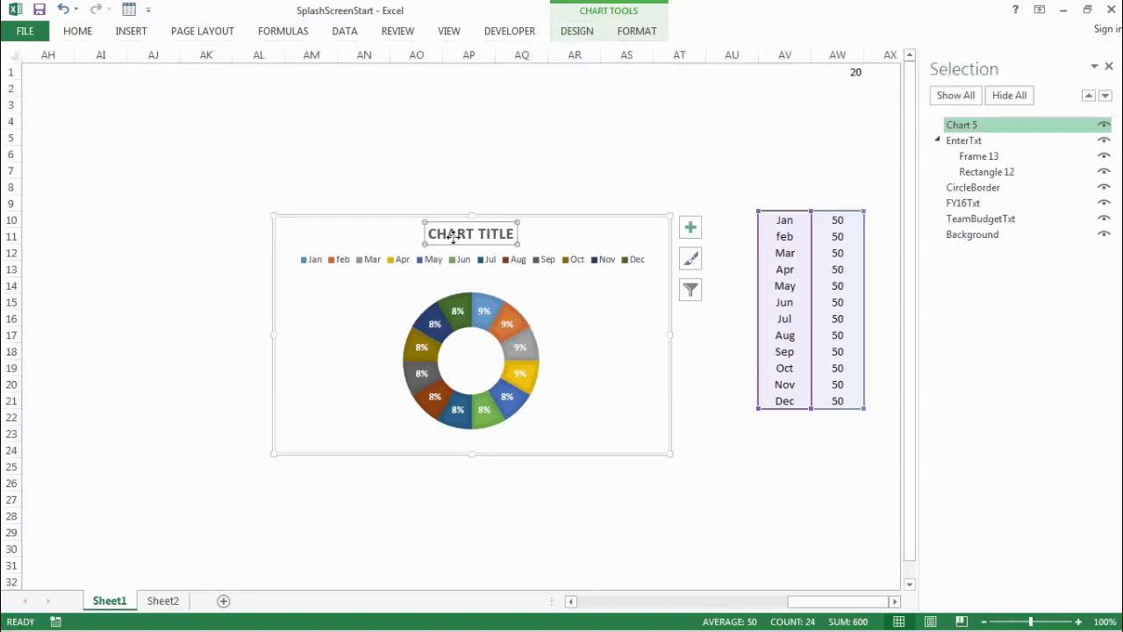
{"action": "key", "text": "Delete"}
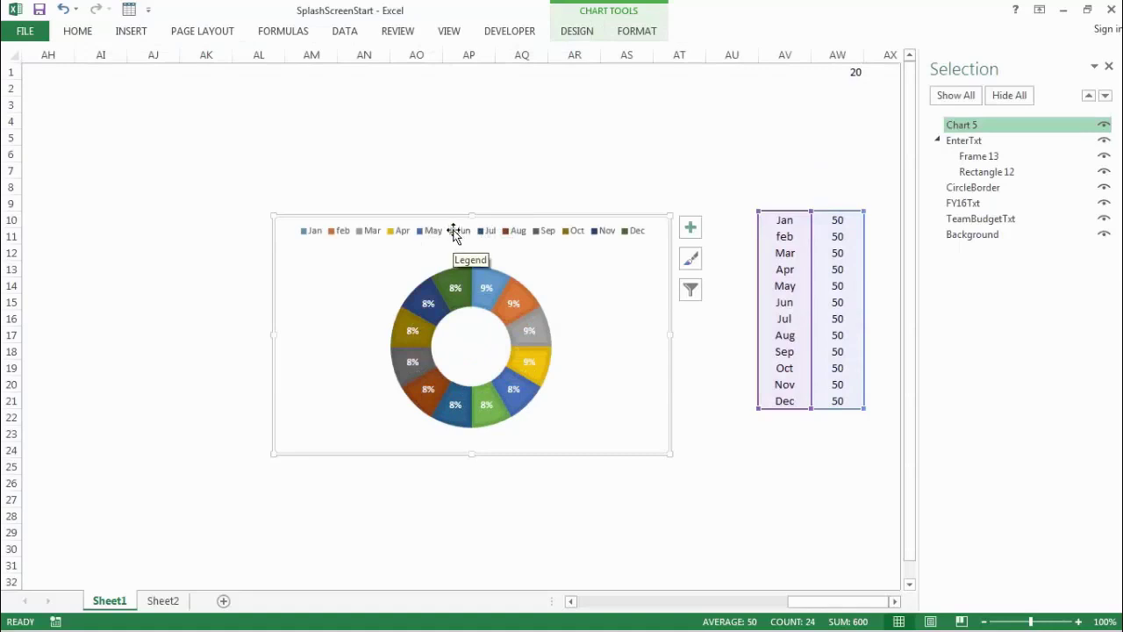
{"action": "left_click", "coordinate": [456, 234]}
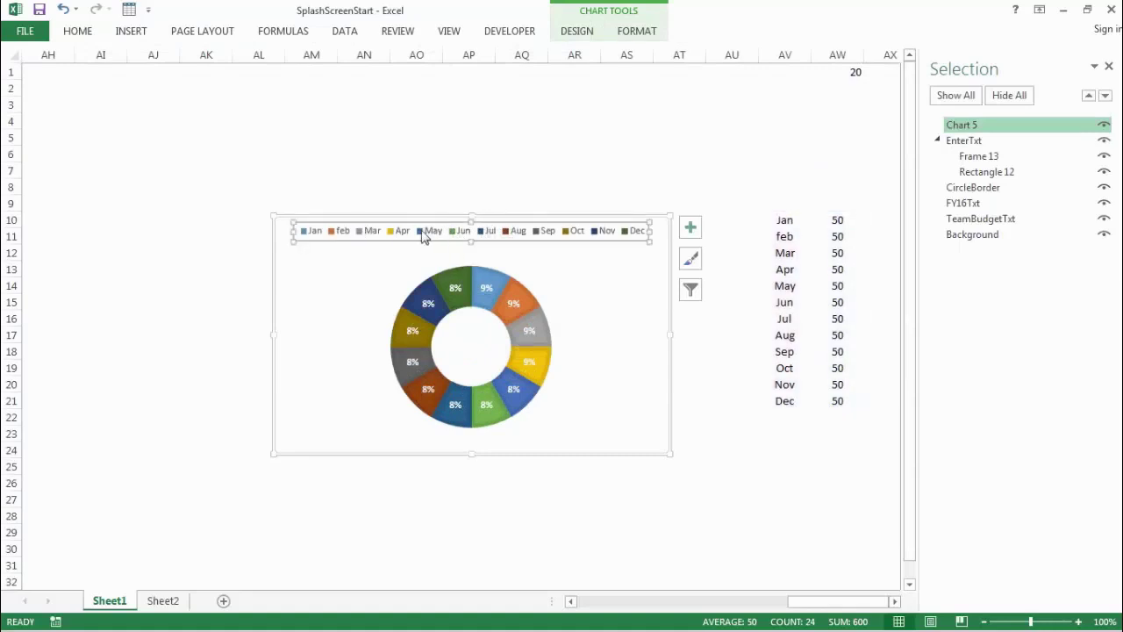
{"action": "key", "text": "Delete"}
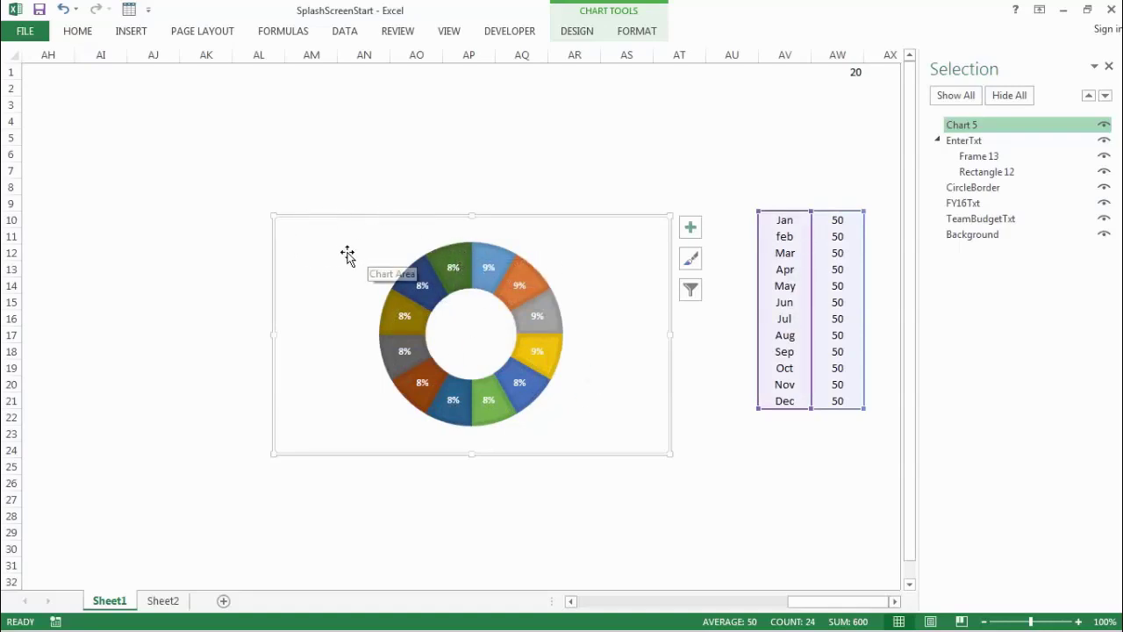
Format the doughnut chart's chart area with no fill and no border line.
{"action": "right_click", "coordinate": [314, 245]}
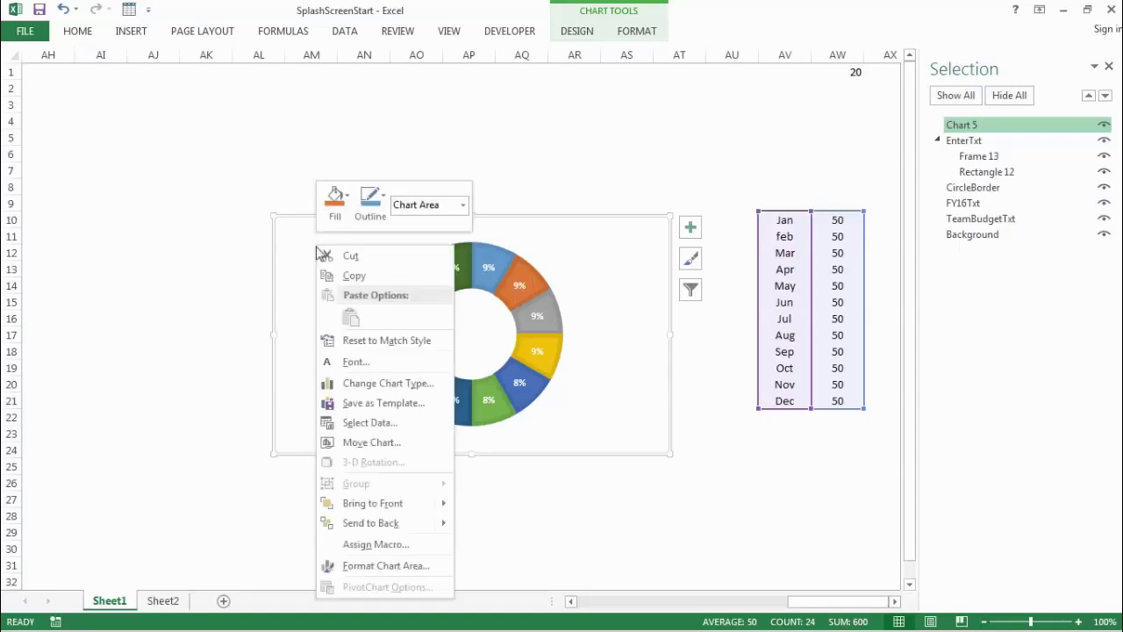
{"action": "left_click", "coordinate": [379, 569]}
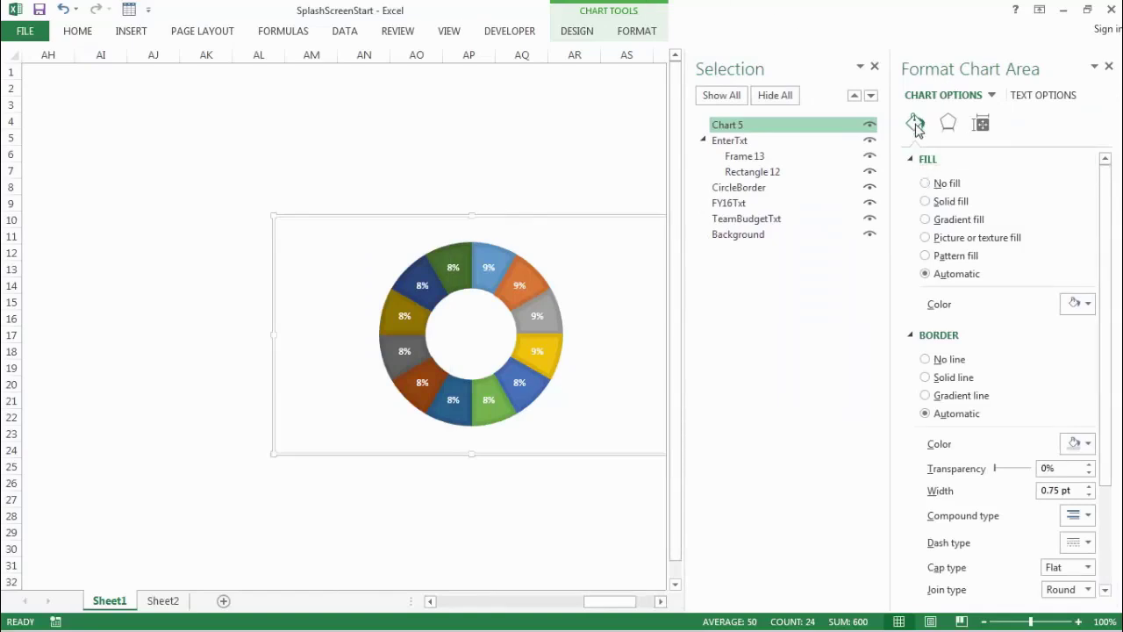
{"action": "left_click", "coordinate": [926, 183]}
{"action": "left_click", "coordinate": [926, 326]}
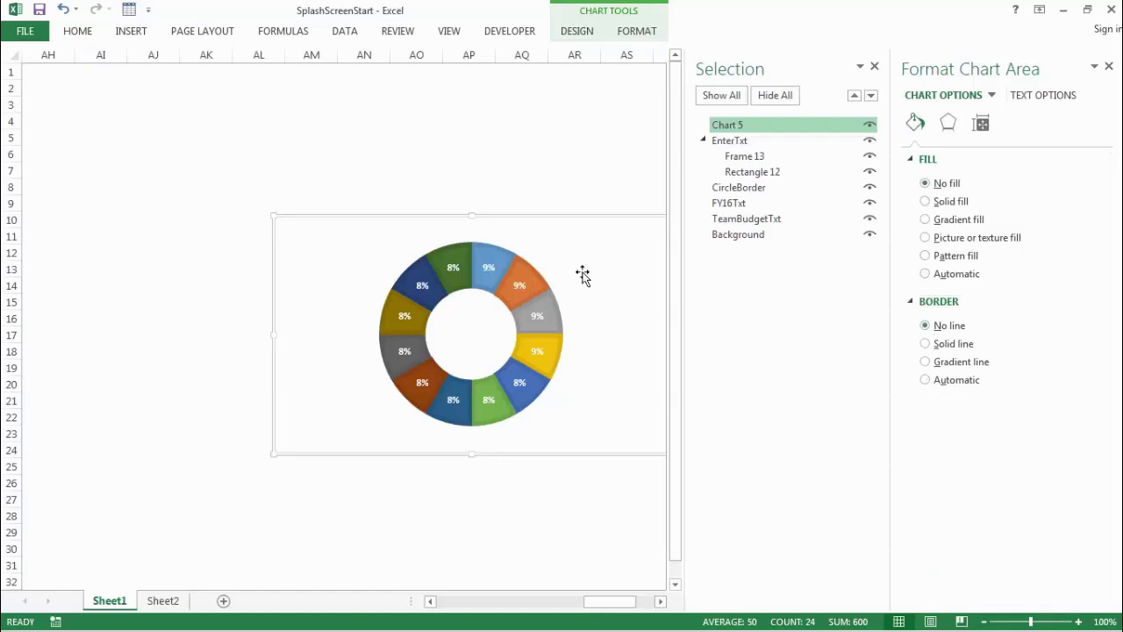
Format the doughnut chart's plot area with no fill and no border line.
{"action": "left_click", "coordinate": [389, 254]}
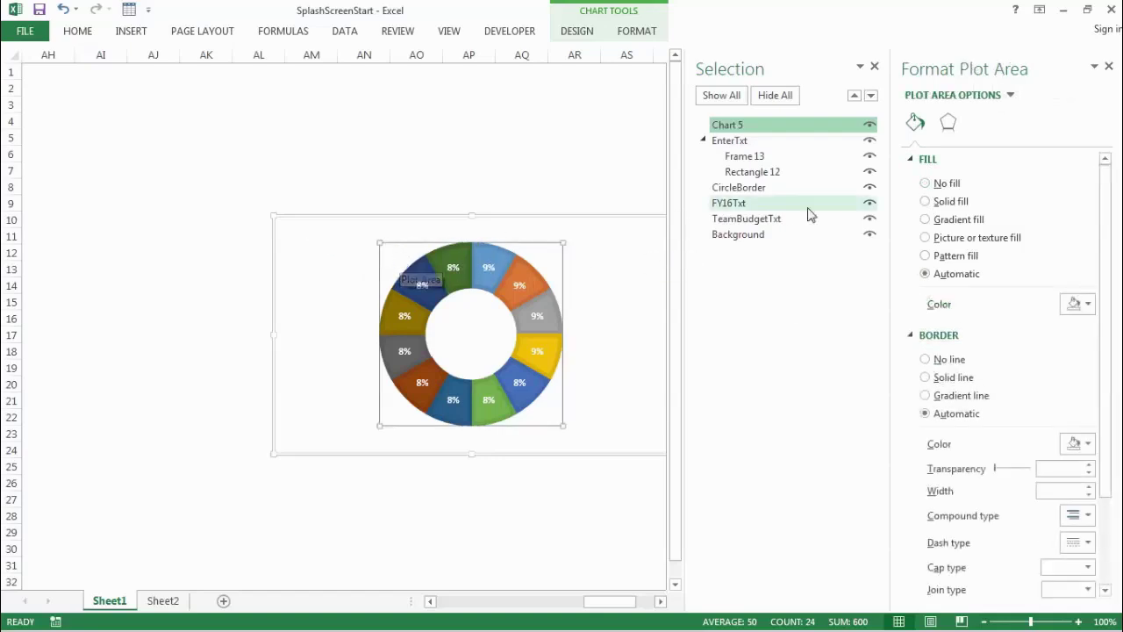
{"action": "left_click", "coordinate": [926, 184]}
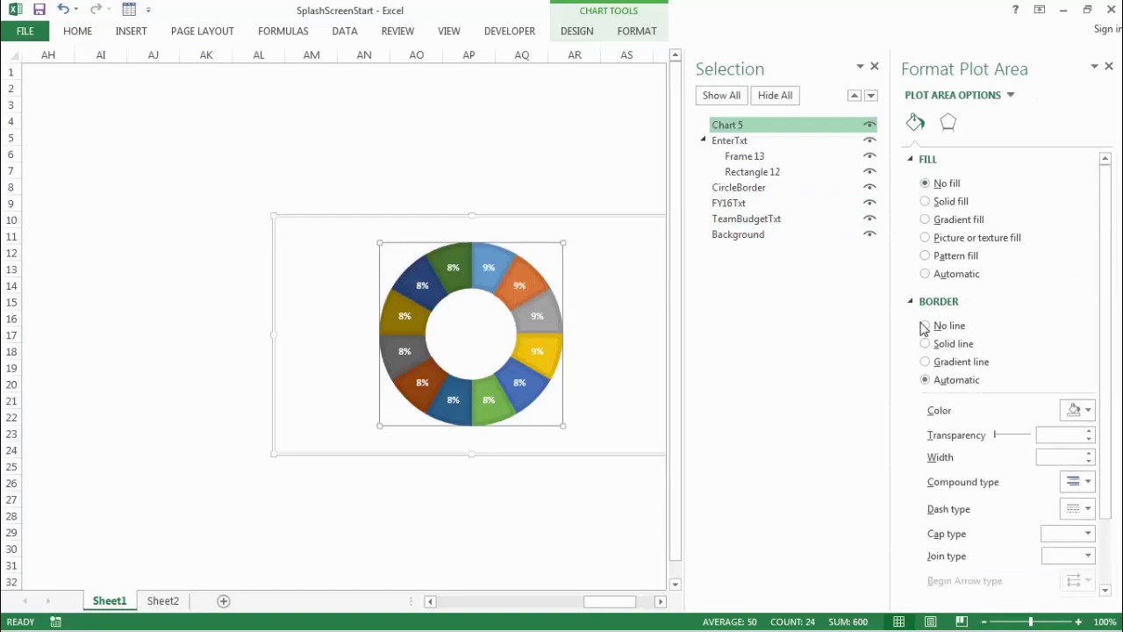
{"action": "left_click", "coordinate": [926, 327]}
{"action": "left_click", "coordinate": [925, 326]}
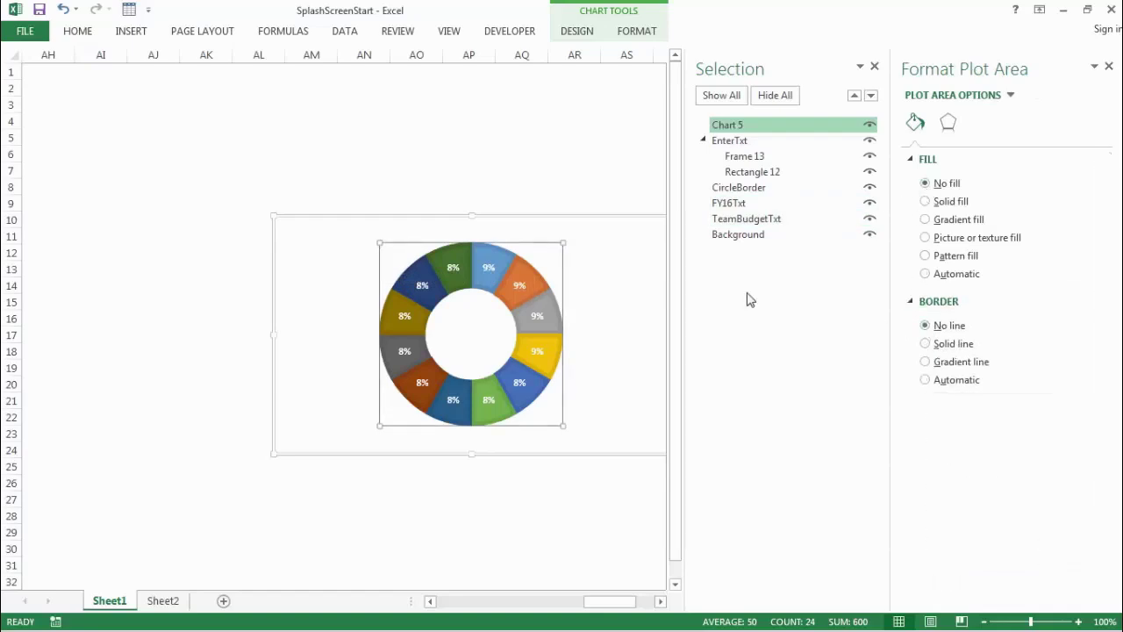
{"action": "left_click", "coordinate": [386, 203]}
{"action": "left_click", "coordinate": [377, 263]}
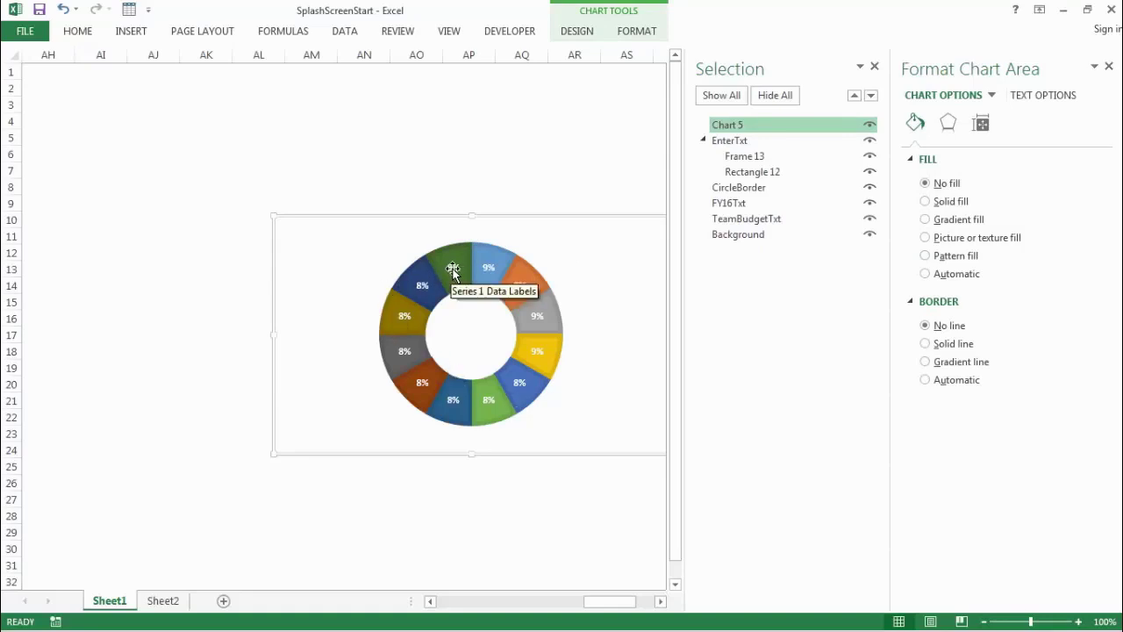
Change the shape of all the doughnut chart's data labels to an isosceles triangle.
{"action": "left_click", "coordinate": [453, 270]}
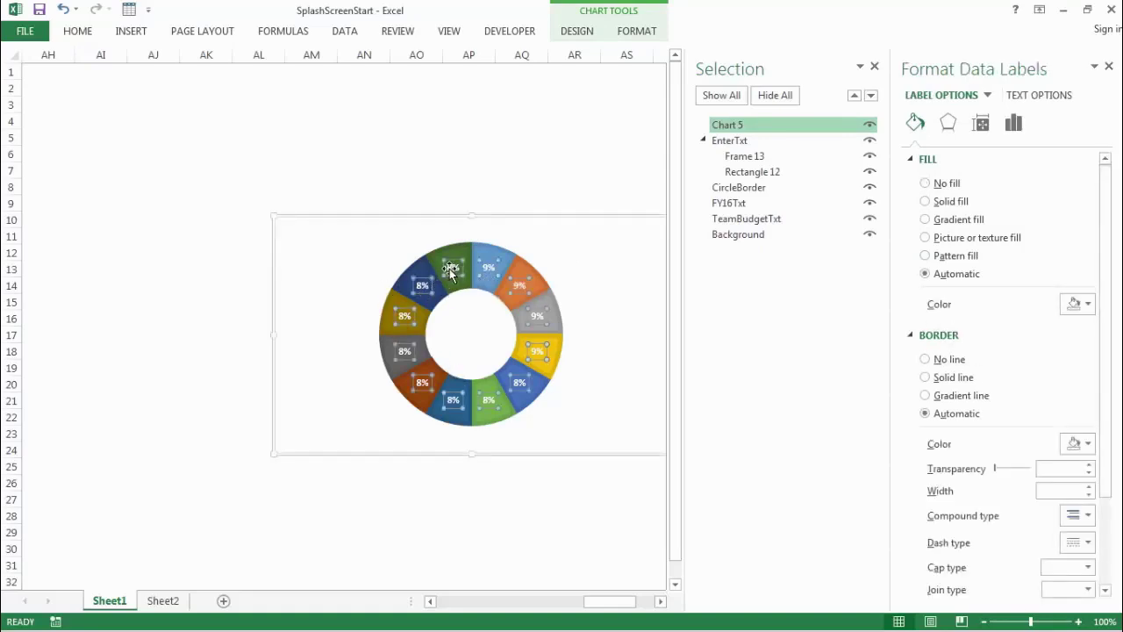
{"action": "left_click", "coordinate": [453, 269]}
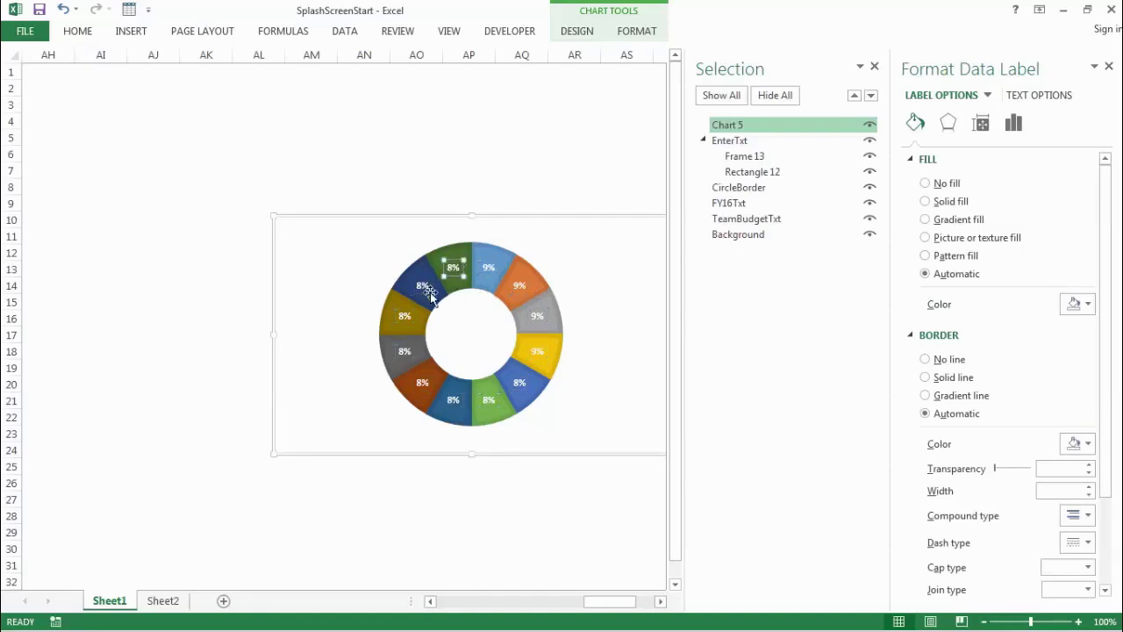
{"action": "left_click", "coordinate": [368, 269]}
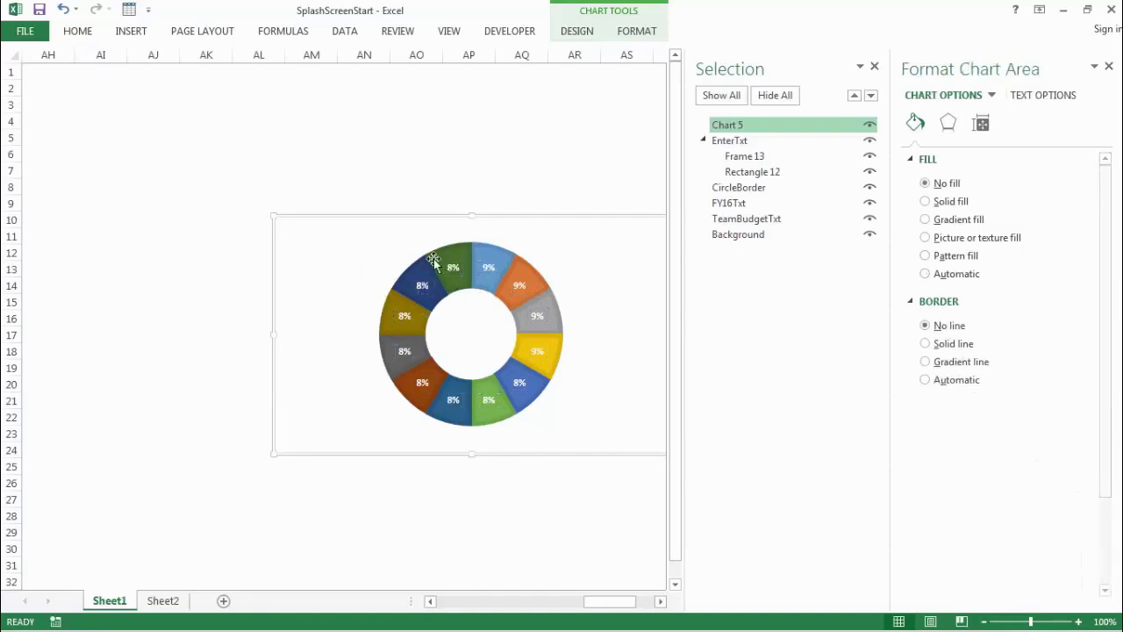
{"action": "left_click", "coordinate": [451, 267]}
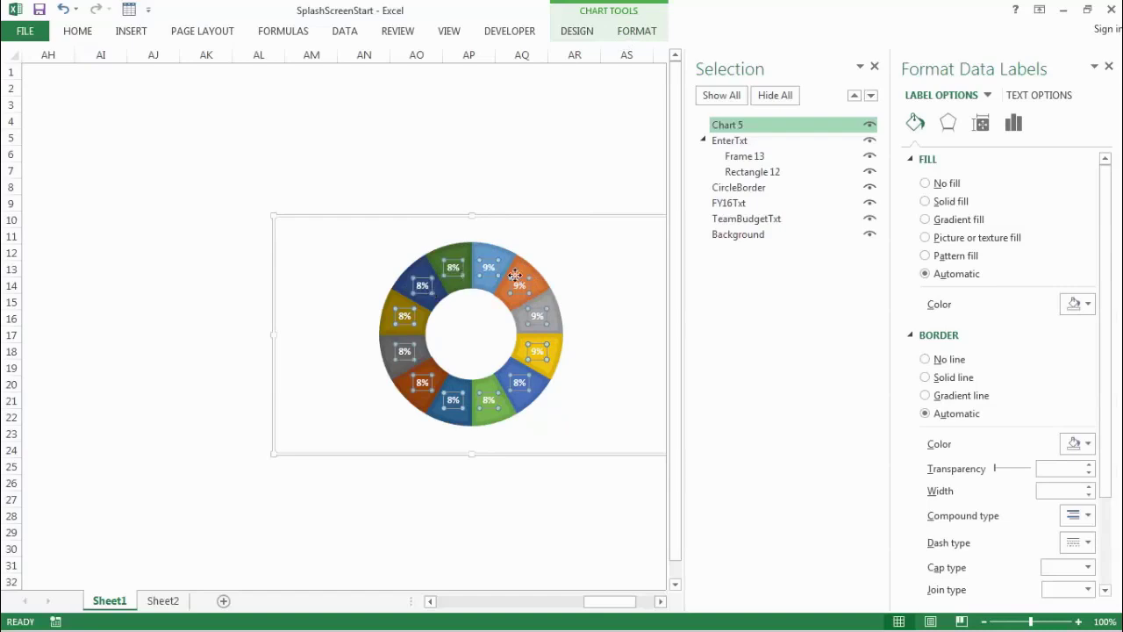
{"action": "left_click", "coordinate": [636, 33]}
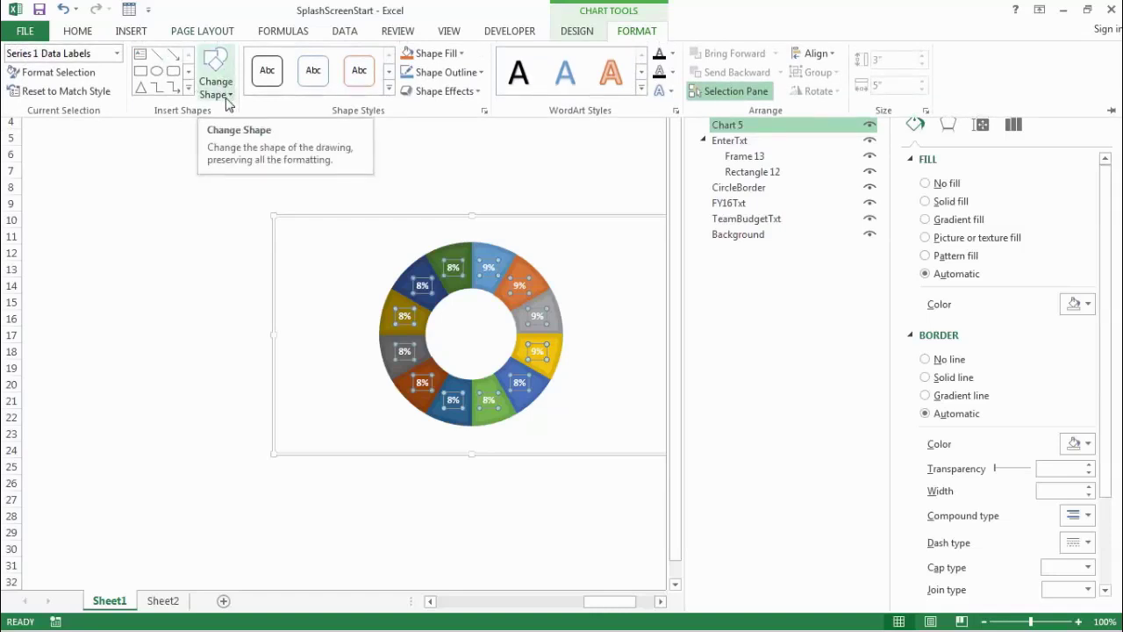
{"action": "left_click", "coordinate": [226, 94]}
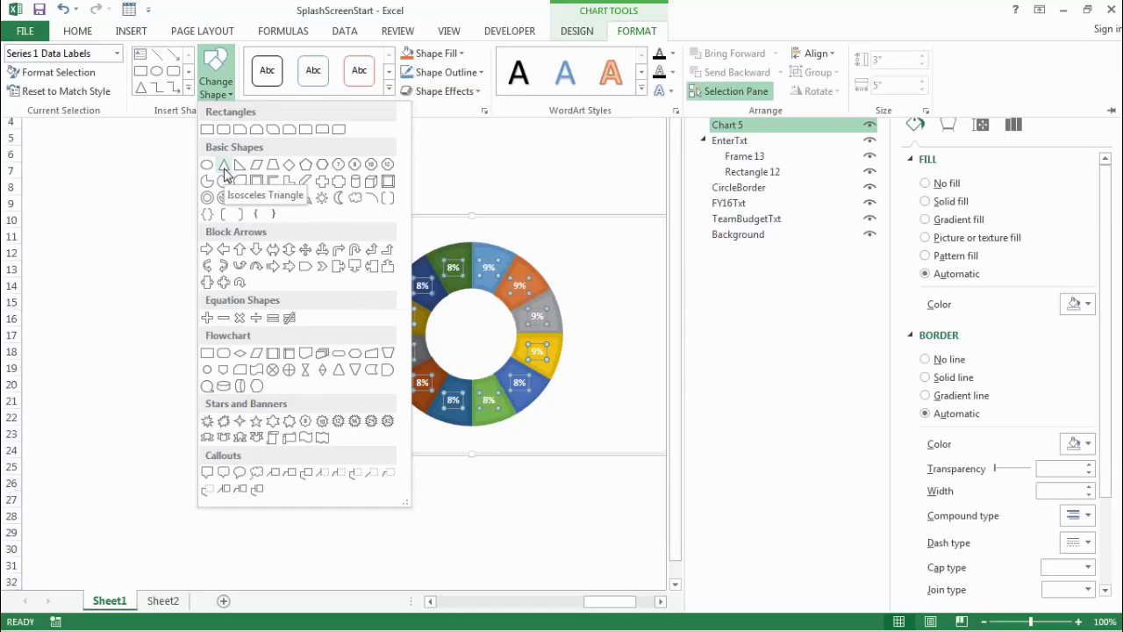
{"action": "left_click", "coordinate": [225, 167]}
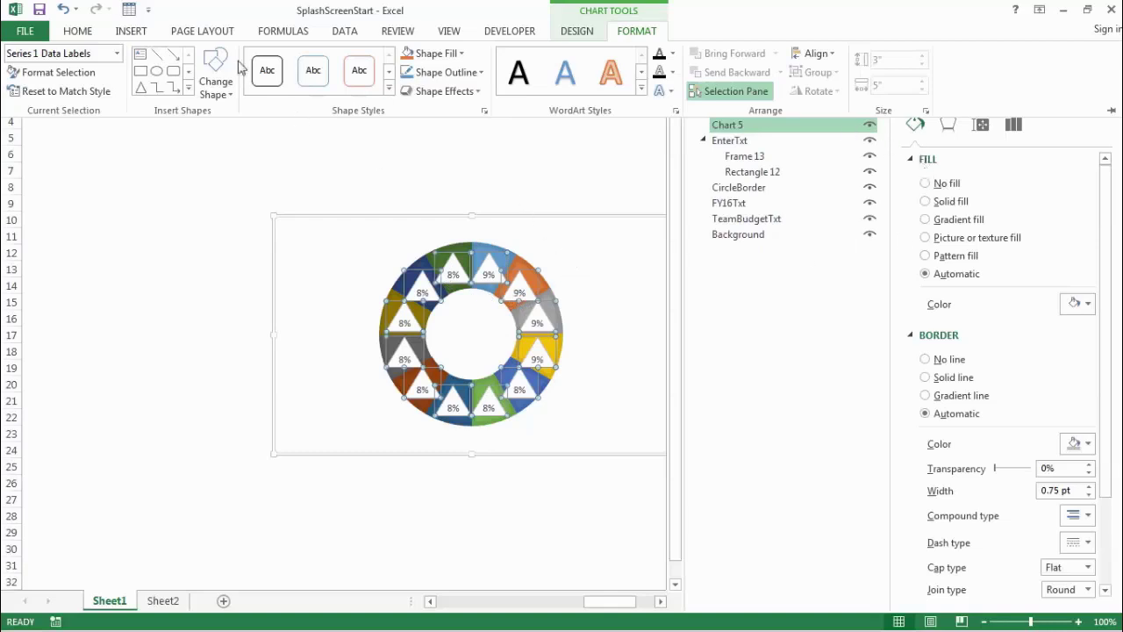
Give the triangular data labels a solid dark gold fill and no border line.
{"action": "left_click", "coordinate": [1088, 305]}
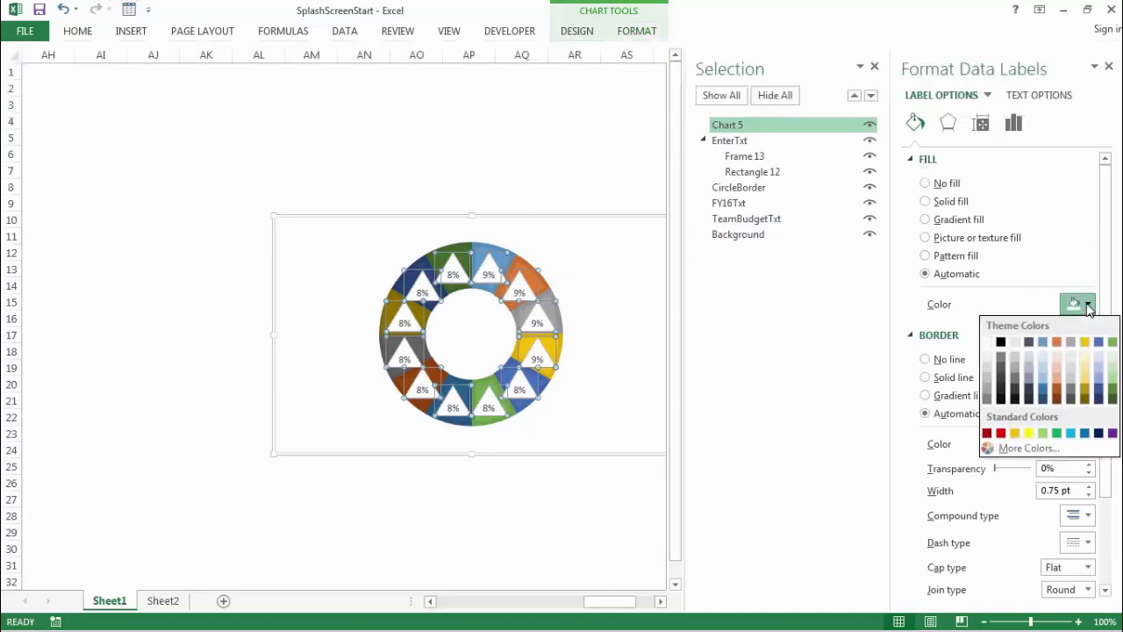
{"action": "left_click", "coordinate": [1085, 395]}
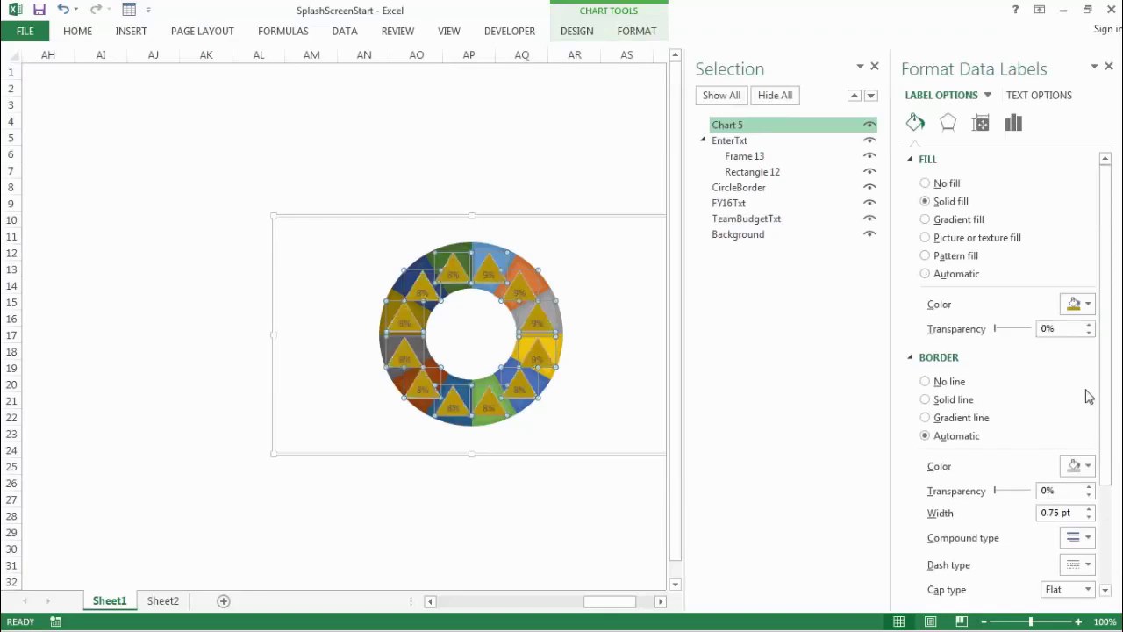
{"action": "left_click", "coordinate": [926, 382]}
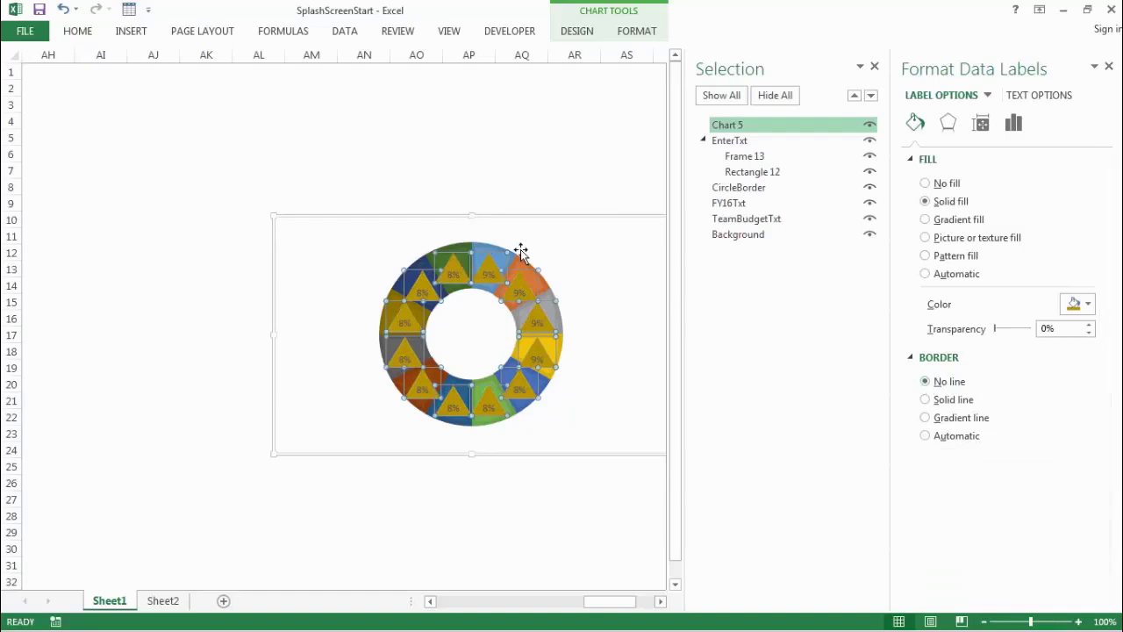
Format the doughnut's data series with no fill and no border line, leaving only the triangular labels.
{"action": "left_click", "coordinate": [455, 247]}
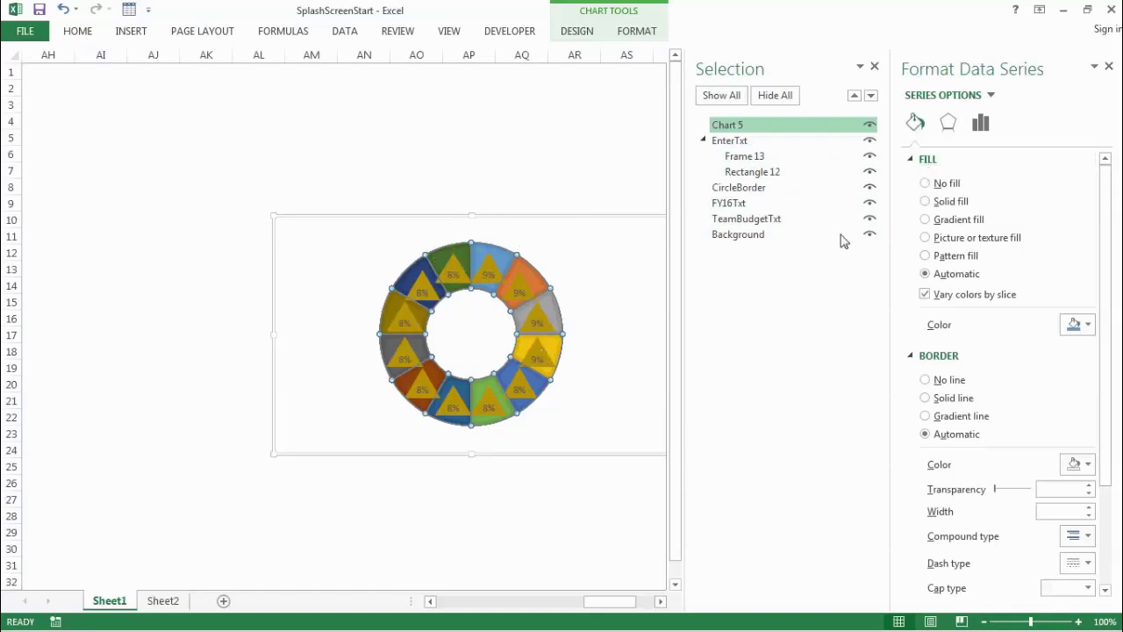
{"action": "left_click", "coordinate": [927, 184]}
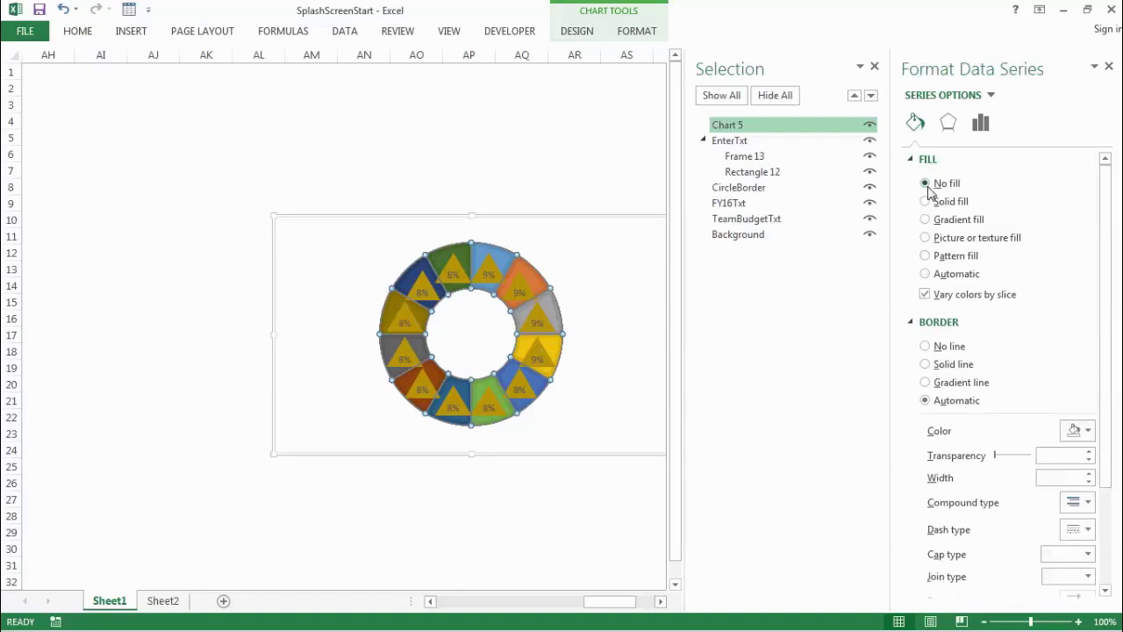
{"action": "left_click", "coordinate": [926, 351]}
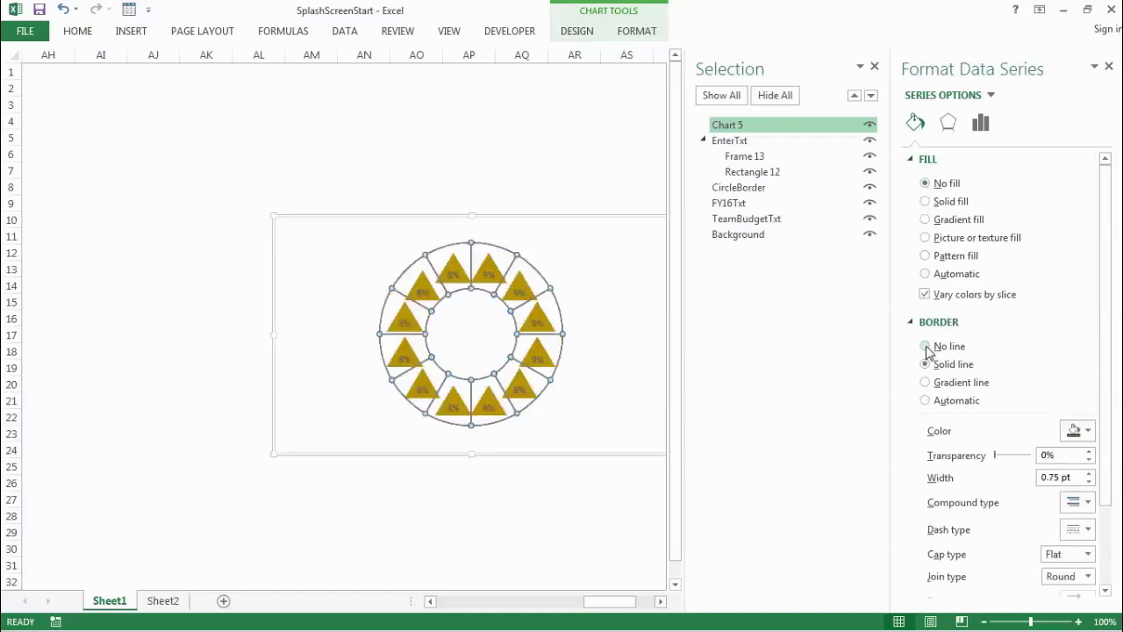
{"action": "left_click", "coordinate": [443, 193]}
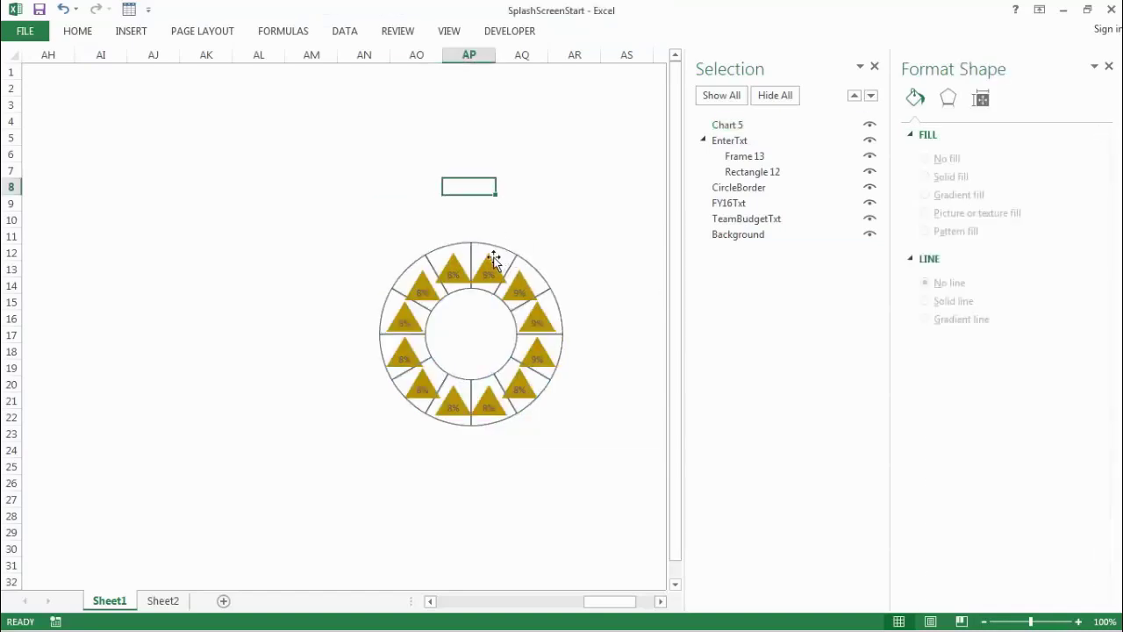
{"action": "left_click", "coordinate": [443, 252]}
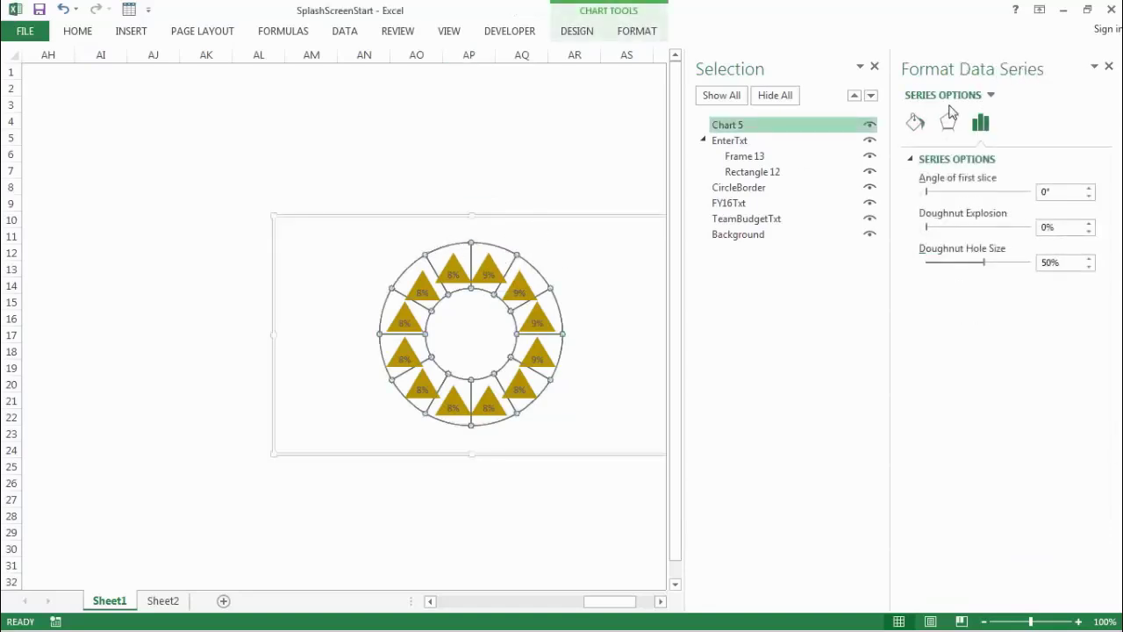
{"action": "left_click", "coordinate": [913, 124]}
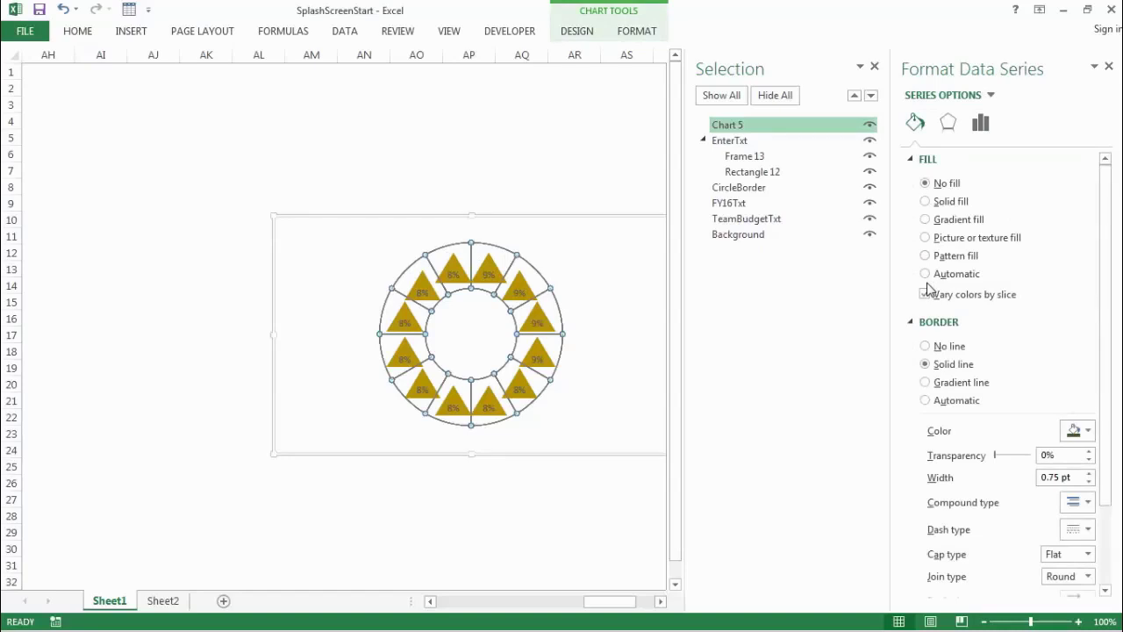
{"action": "left_click", "coordinate": [926, 347]}
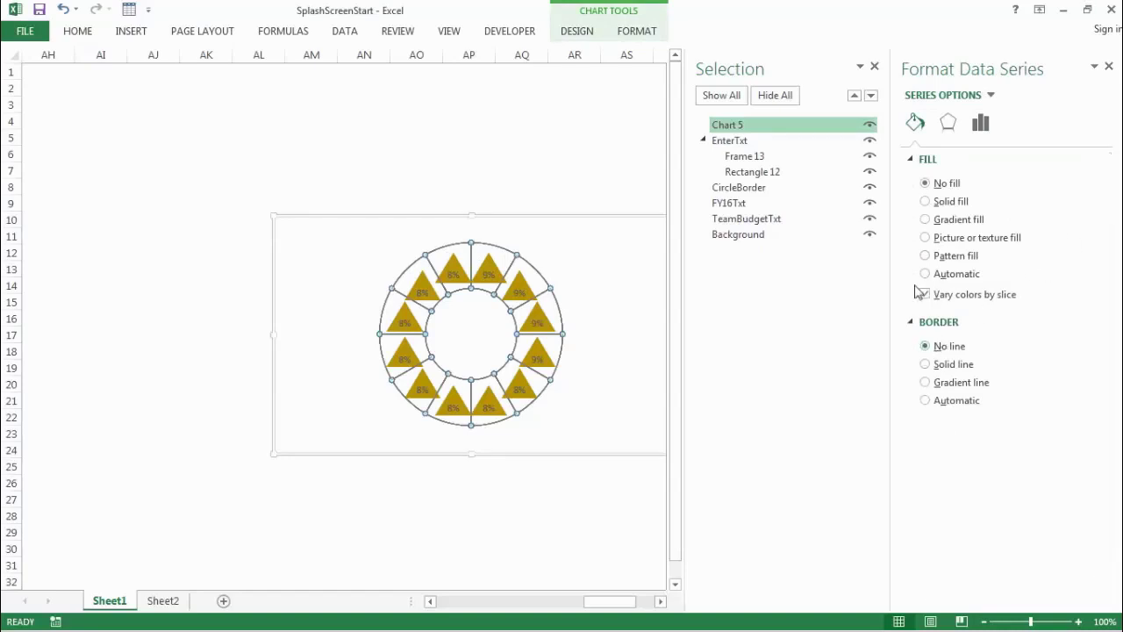
{"action": "left_click", "coordinate": [532, 168]}
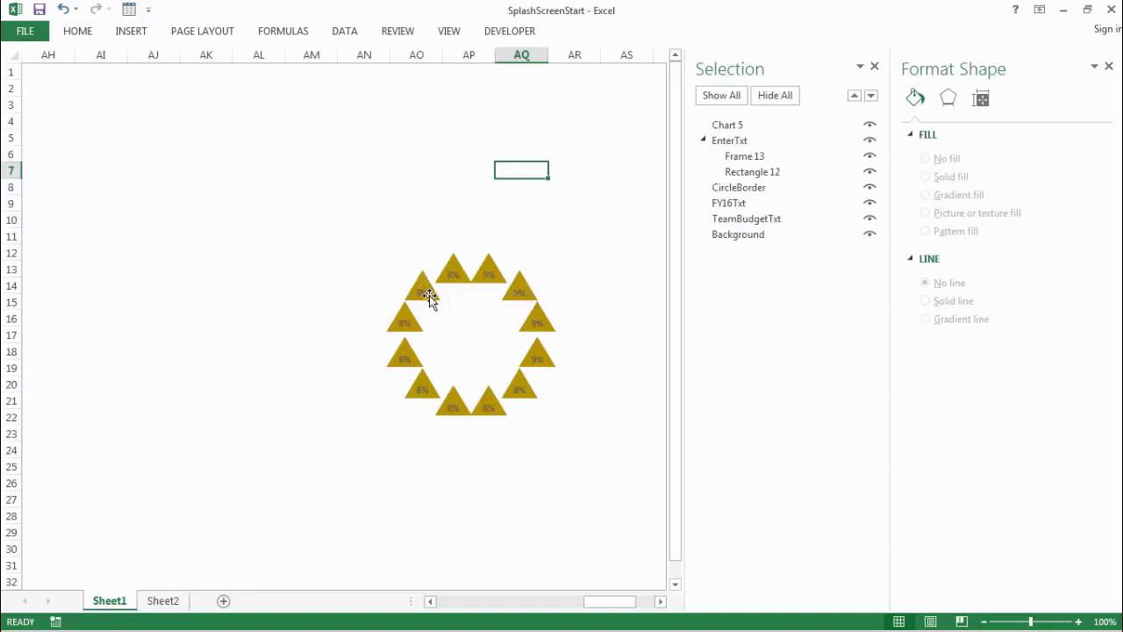
Set the triangular data labels to contain the category name instead of the percentage.
{"action": "left_click", "coordinate": [429, 296]}
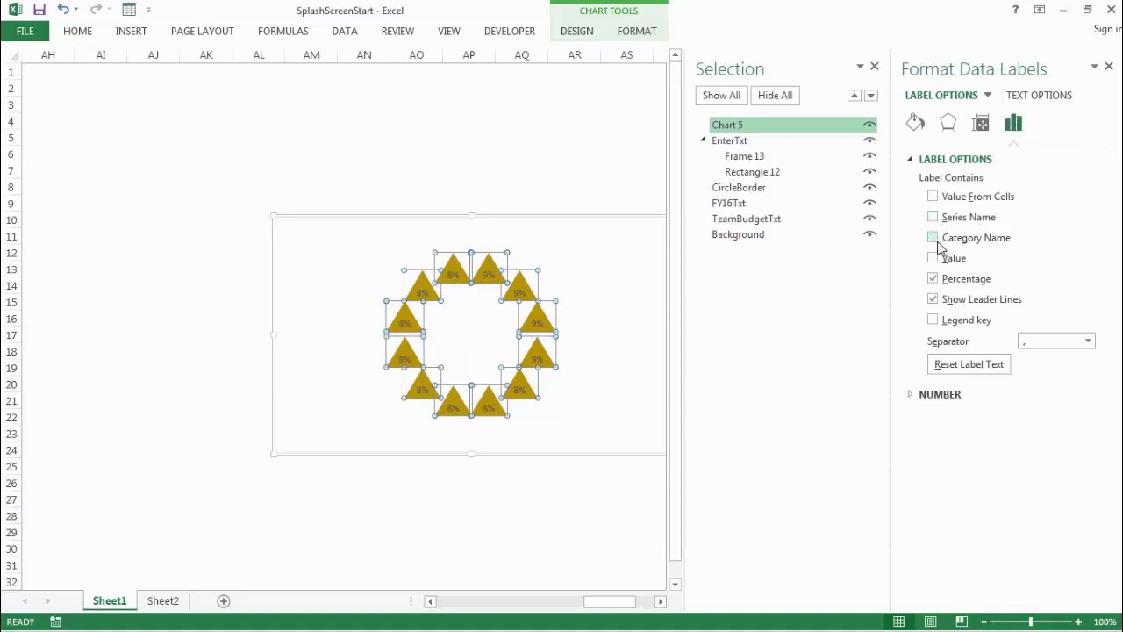
{"action": "left_click", "coordinate": [933, 238]}
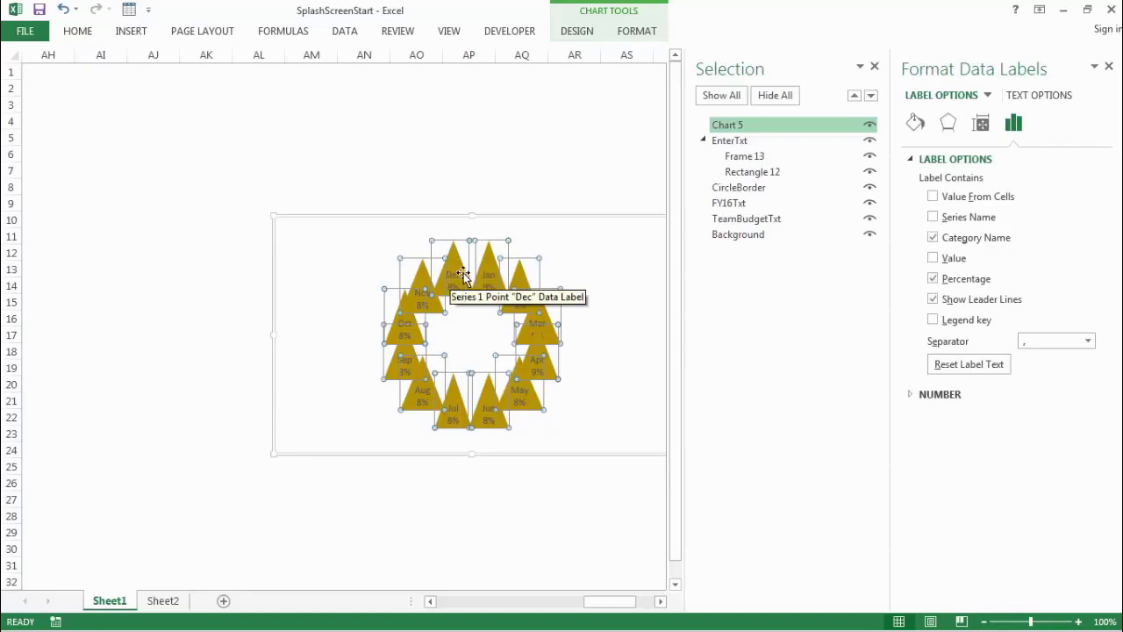
{"action": "left_click", "coordinate": [933, 279]}
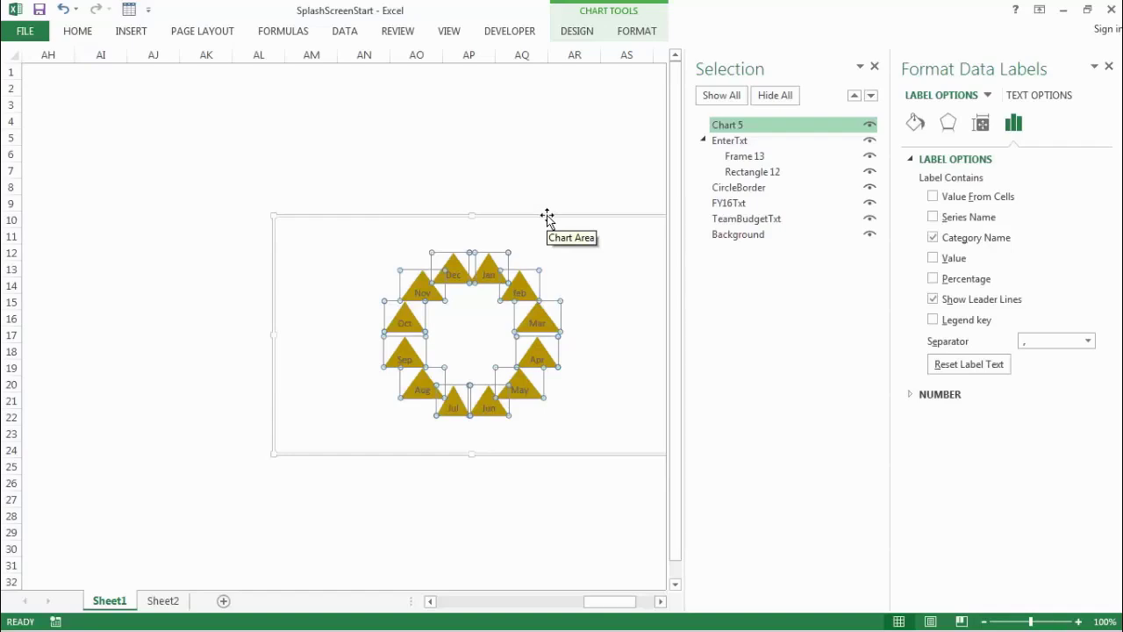
Move the month chart onto the green background, over the circle around the Team Budget -FY 16 text.
{"action": "left_click_drag", "start_coordinate": [546, 216], "coordinate": [233, 216]}
{"action": "left_click_drag", "start_coordinate": [597, 601], "coordinate": [570, 602]}
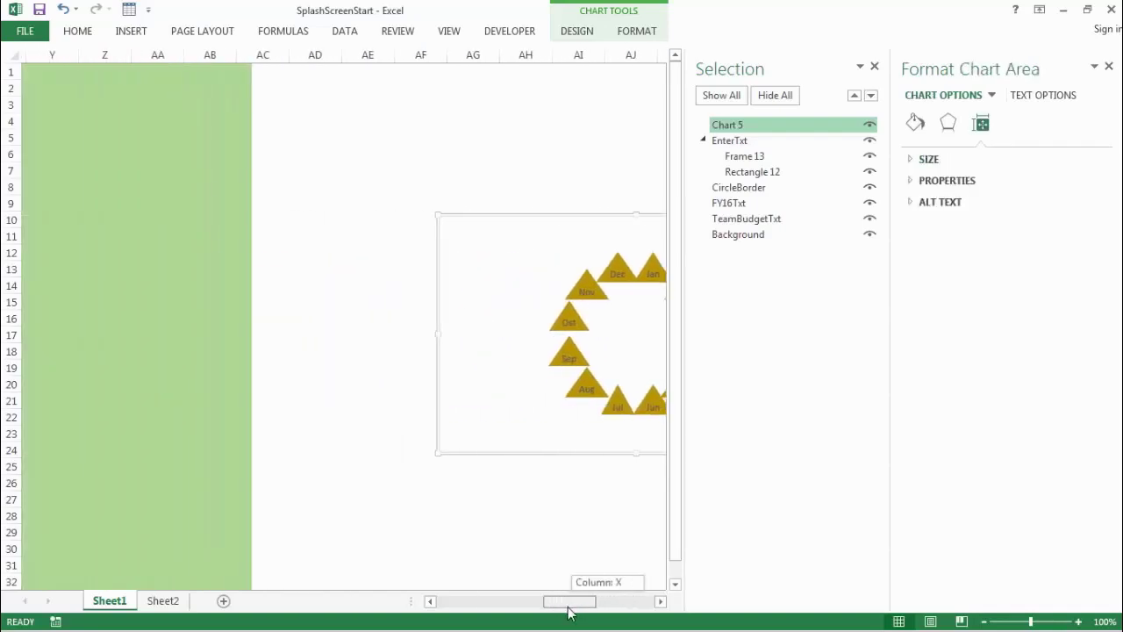
{"action": "left_click_drag", "start_coordinate": [574, 220], "coordinate": [145, 214]}
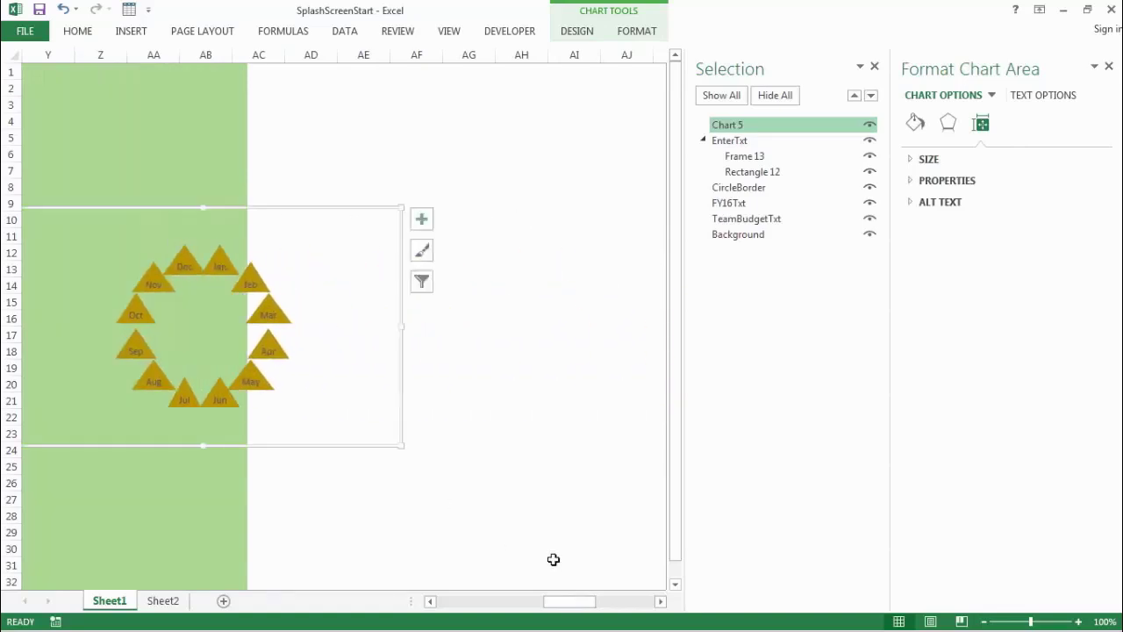
{"action": "left_click_drag", "start_coordinate": [577, 601], "coordinate": [544, 602]}
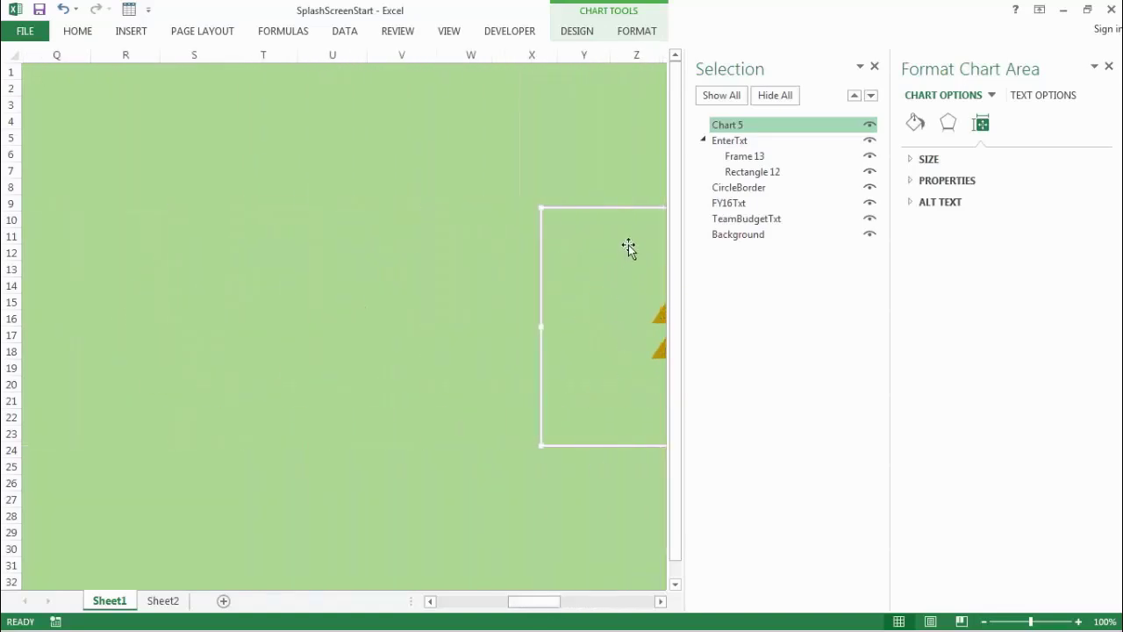
{"action": "left_click_drag", "start_coordinate": [627, 214], "coordinate": [296, 208]}
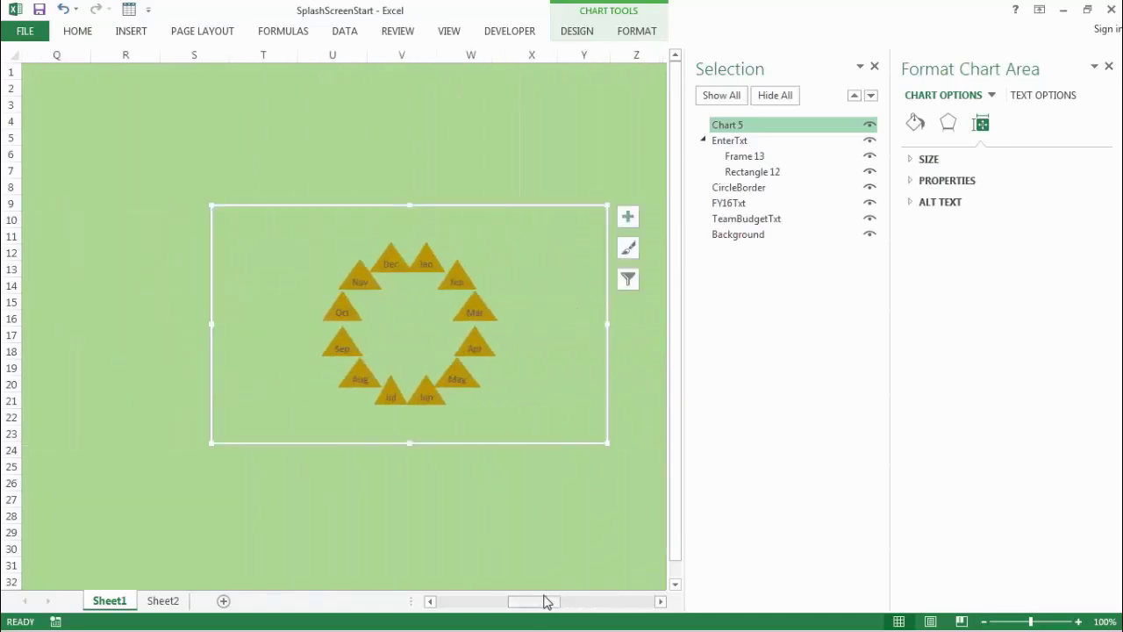
{"action": "left_click_drag", "start_coordinate": [547, 602], "coordinate": [527, 601]}
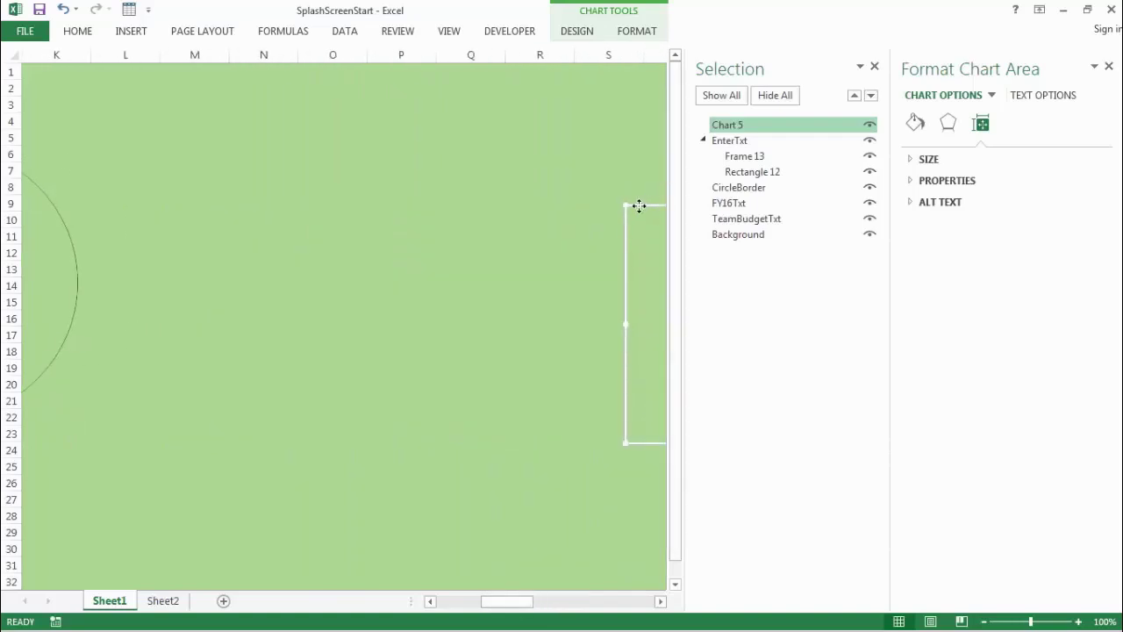
{"action": "left_click_drag", "start_coordinate": [639, 205], "coordinate": [391, 201]}
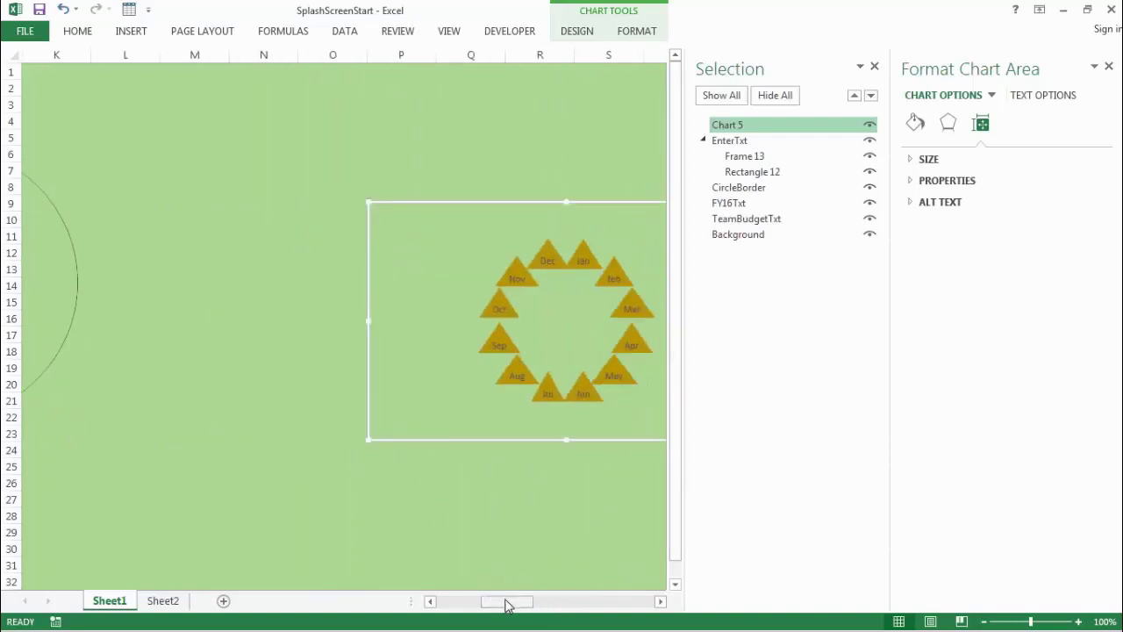
{"action": "mouse_move", "coordinate": [505, 603]}
{"action": "left_mouse_down"}
{"action": "mouse_move", "coordinate": [529, 607]}
{"action": "mouse_move", "coordinate": [497, 603]}
{"action": "left_mouse_up"}
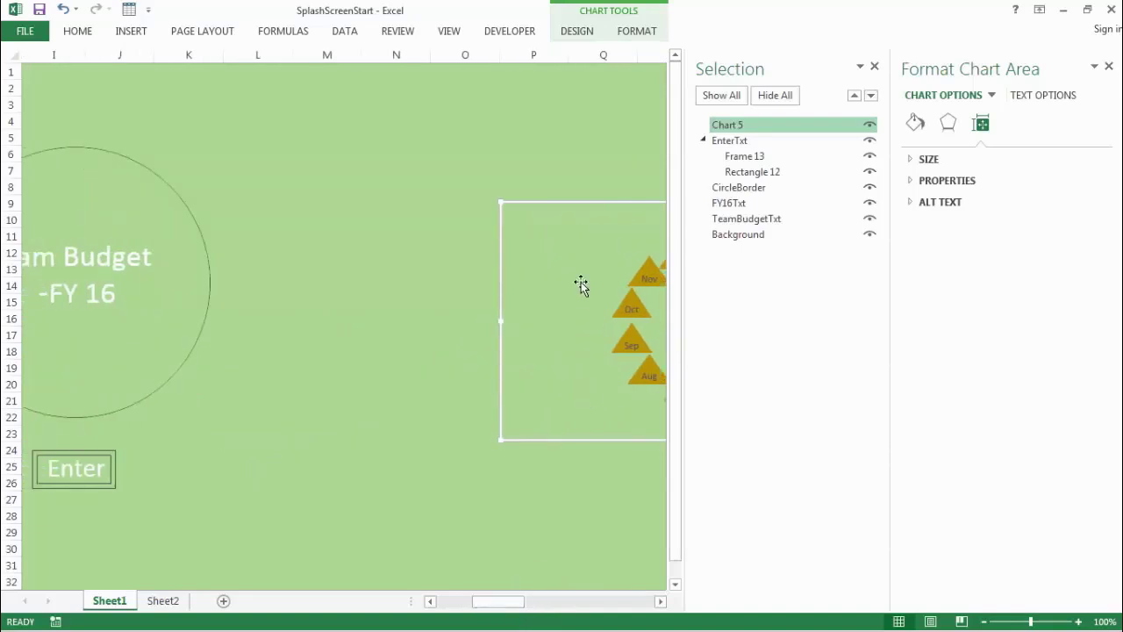
{"action": "left_click_drag", "start_coordinate": [574, 210], "coordinate": [19, 161]}
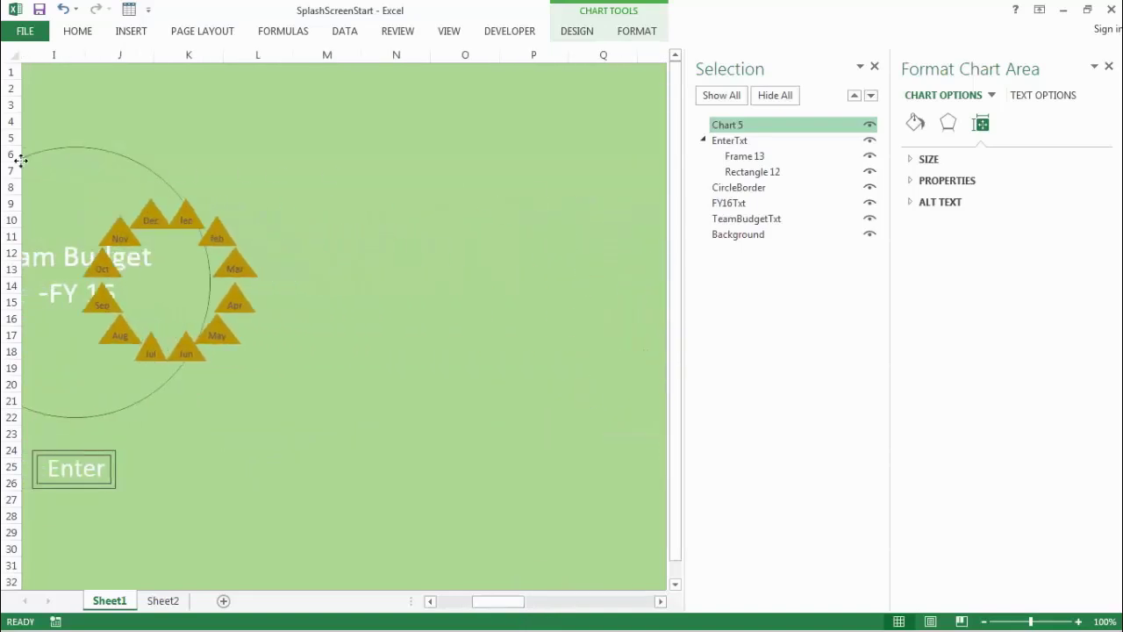
{"action": "scroll", "coordinate": [20, 161], "scroll_direction": "left", "scroll_amount": 8}
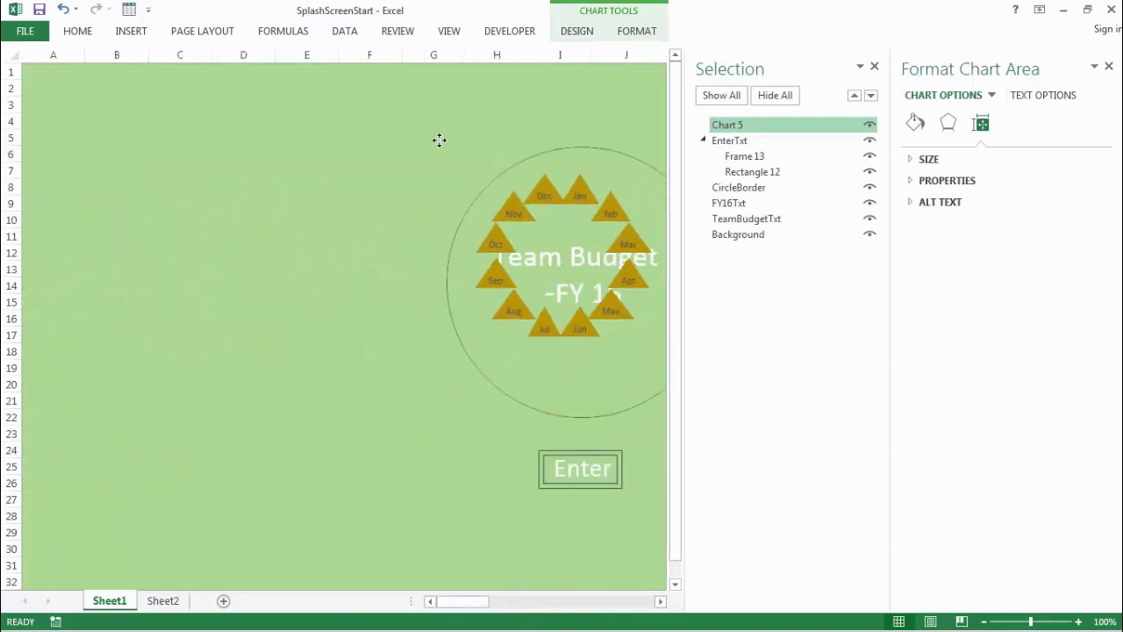
{"action": "left_click", "coordinate": [464, 153]}
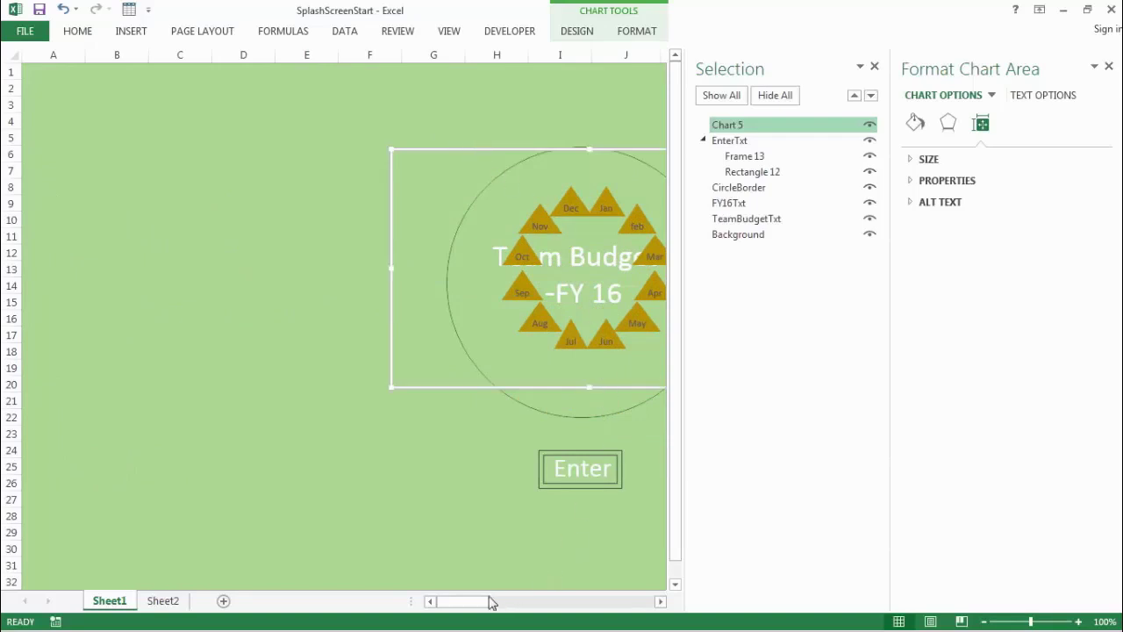
Close the side panes, enlarge the month chart and center it over the circle around the Team Budget -FY 16 title.
{"action": "left_click", "coordinate": [875, 68]}
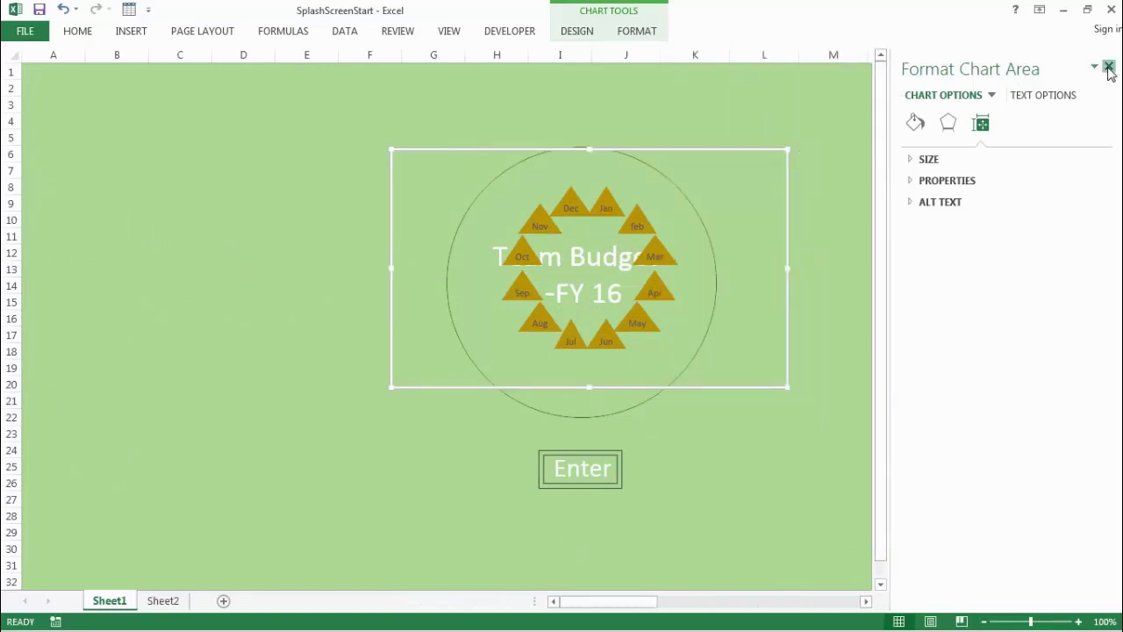
{"action": "left_click", "coordinate": [1108, 68]}
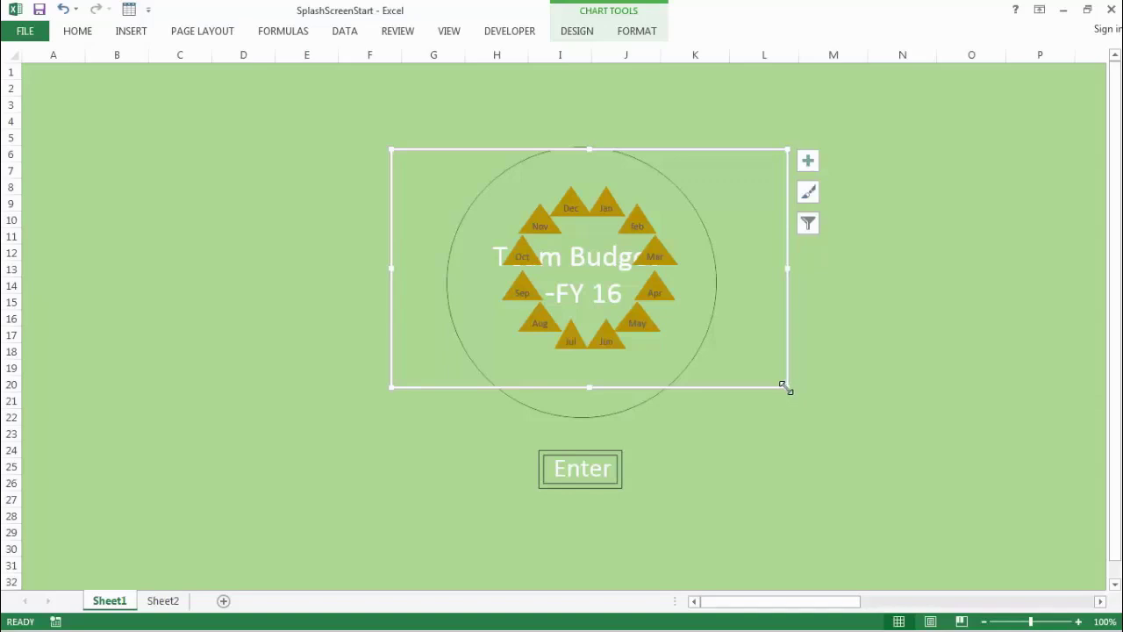
{"action": "left_click_drag", "start_coordinate": [786, 387], "coordinate": [852, 535]}
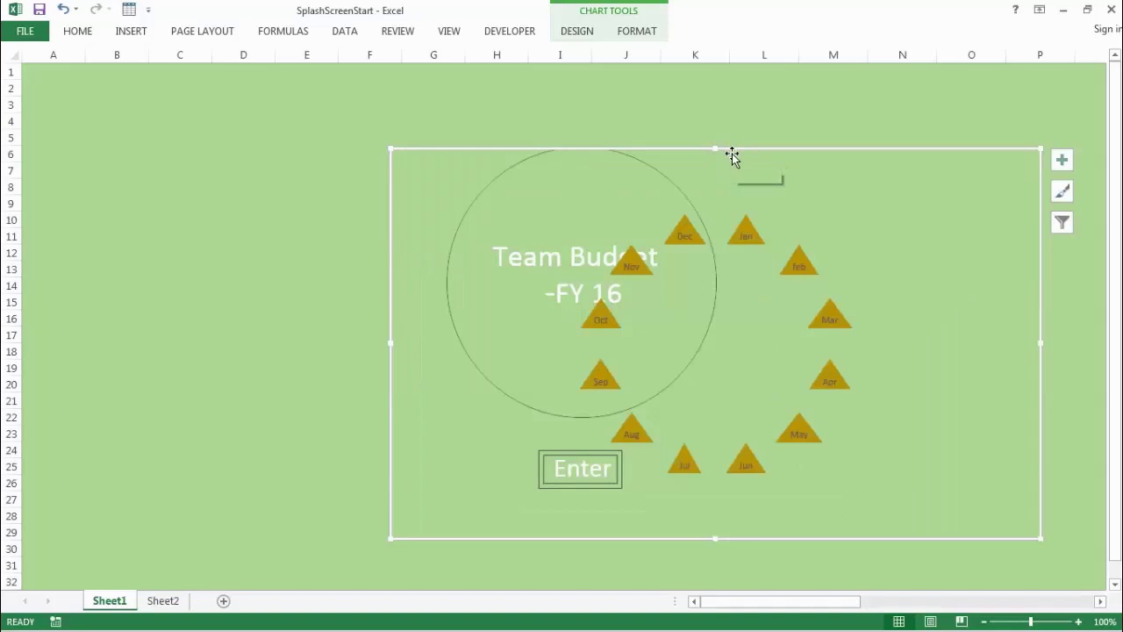
{"action": "left_click", "coordinate": [596, 110]}
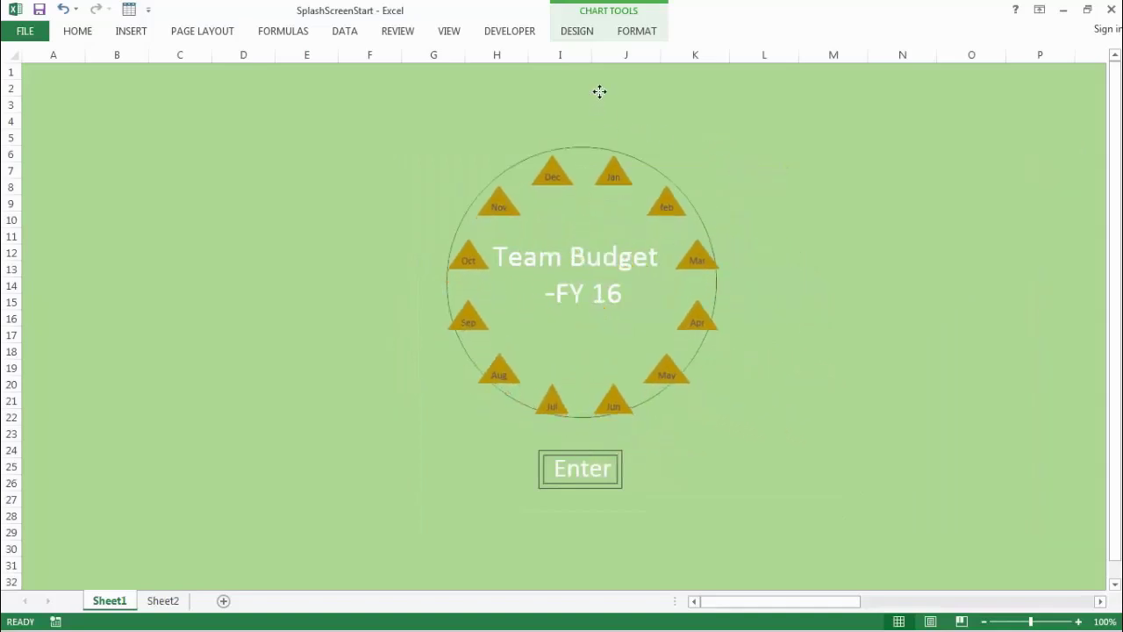
{"action": "left_click", "coordinate": [599, 92]}
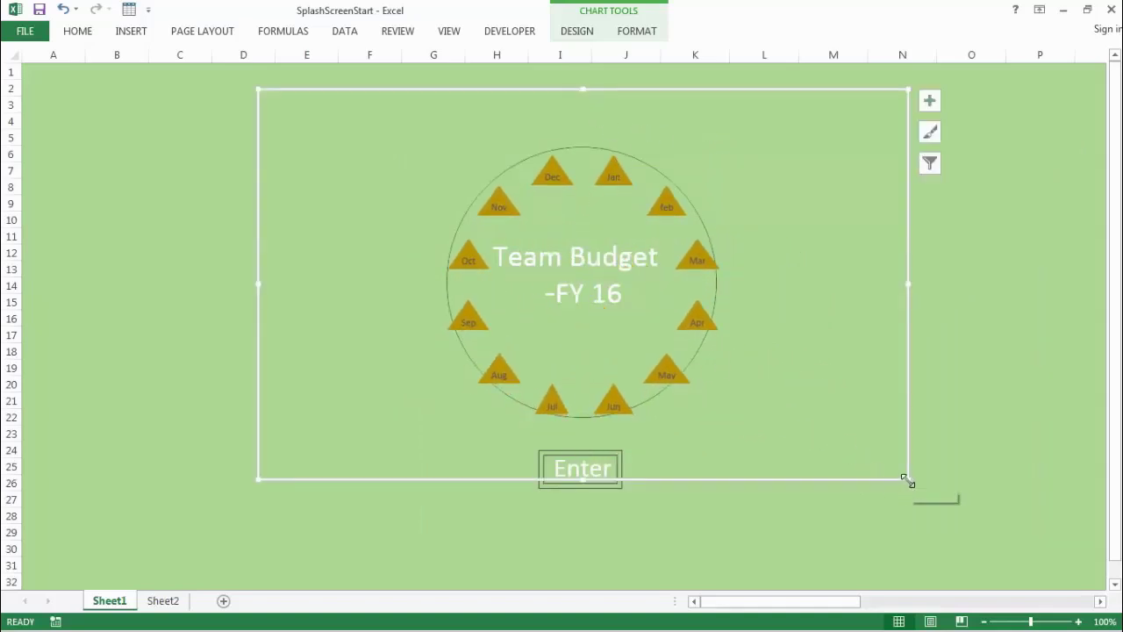
Enlarge the month chart further so its ring of triangles is wide enough to reach the title circle's outline.
{"action": "left_click_drag", "start_coordinate": [909, 479], "coordinate": [970, 544]}
{"action": "left_click", "coordinate": [645, 88]}
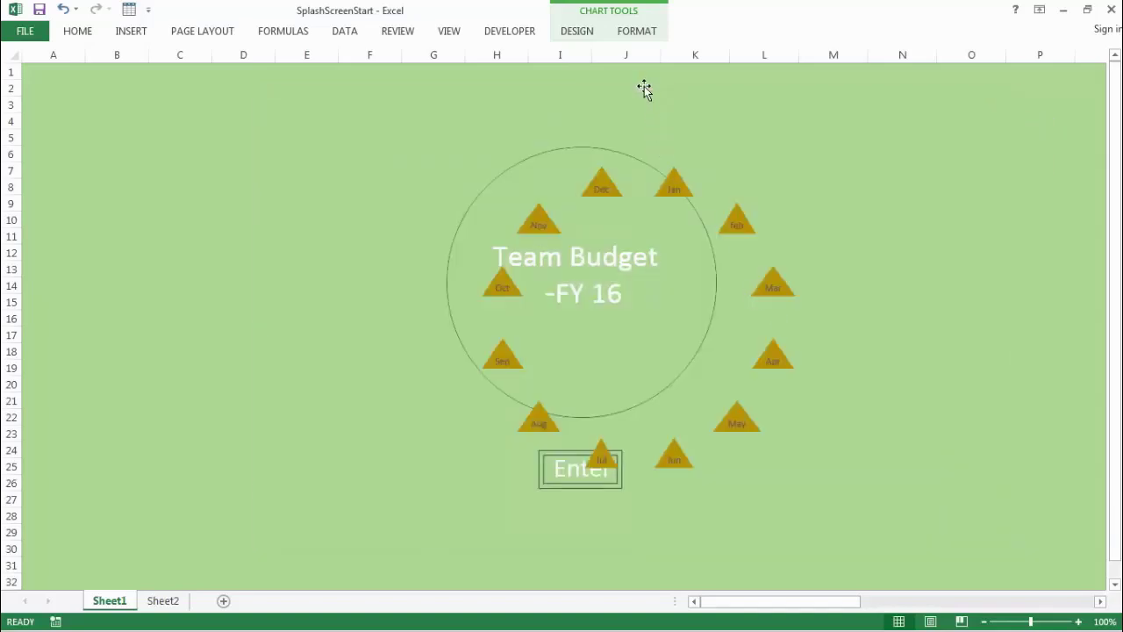
{"action": "left_click", "coordinate": [649, 90]}
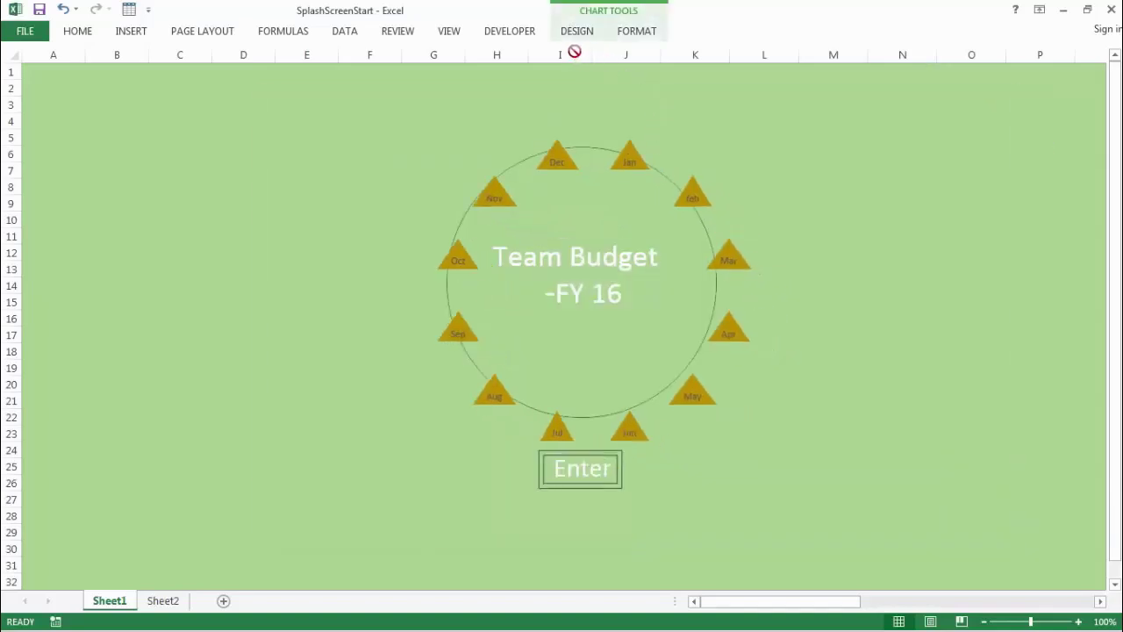
{"action": "left_click", "coordinate": [620, 103]}
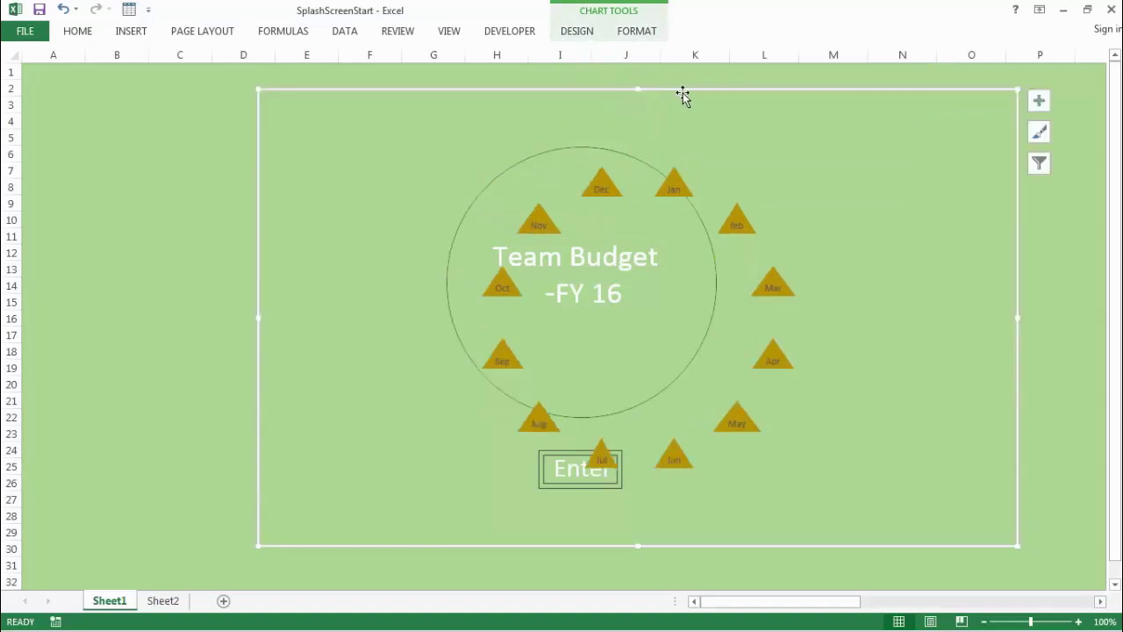
Reposition and slightly shrink the month chart so its triangular labels sit evenly along the title circle's outline.
{"action": "left_click", "coordinate": [662, 81]}
{"action": "left_click", "coordinate": [641, 113]}
{"action": "left_click", "coordinate": [639, 84]}
{"action": "left_click", "coordinate": [694, 99]}
{"action": "left_click", "coordinate": [939, 77]}
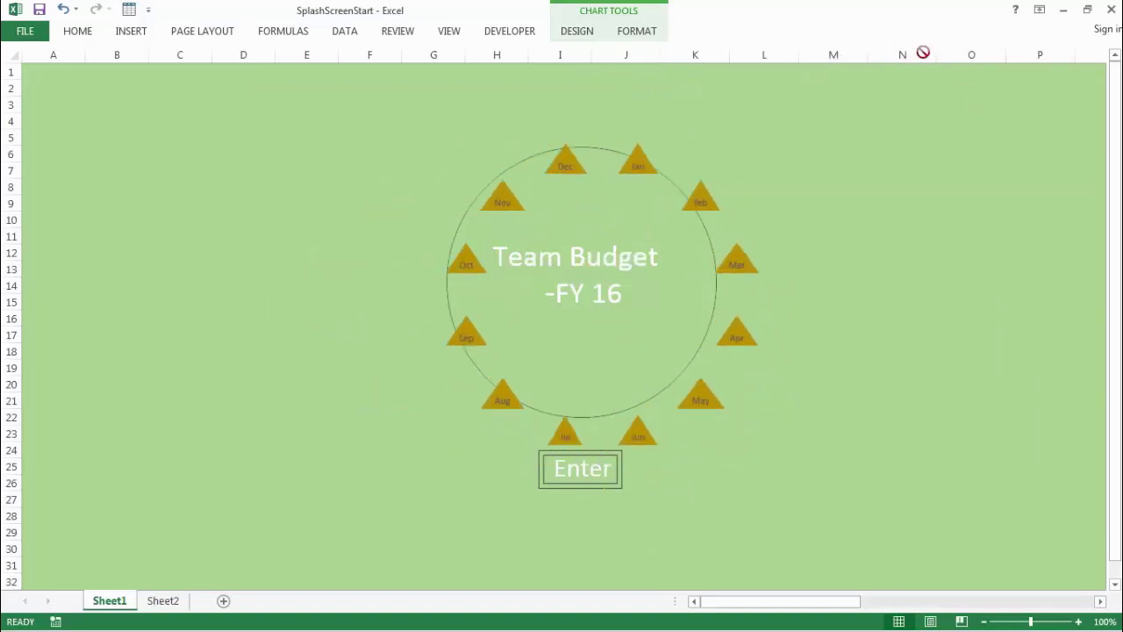
{"action": "left_click", "coordinate": [764, 157]}
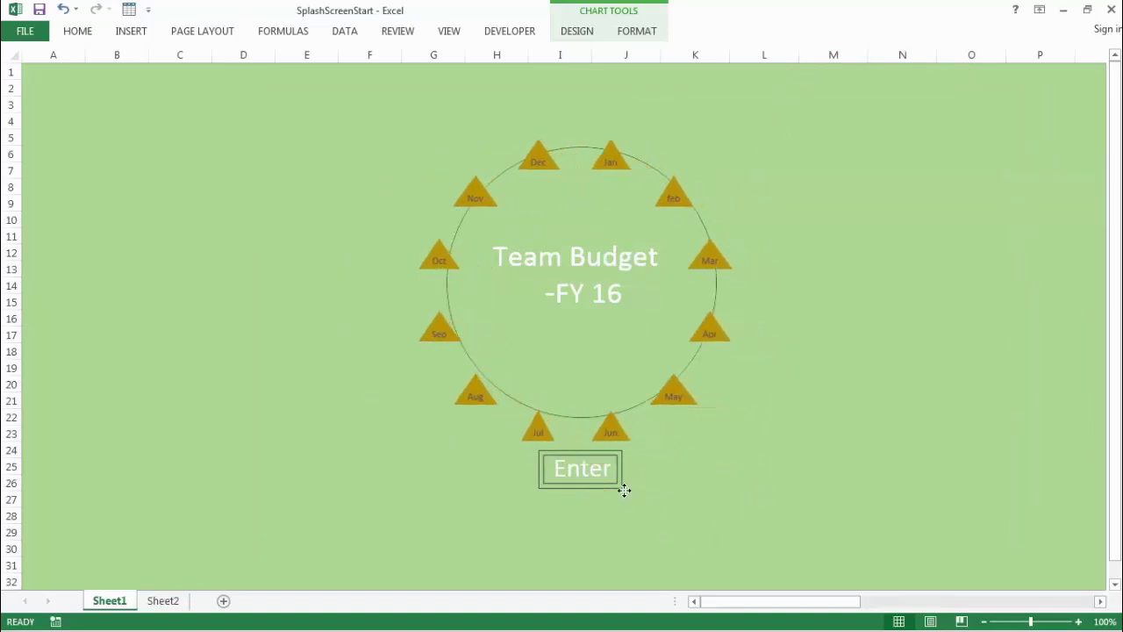
{"action": "left_click", "coordinate": [641, 470]}
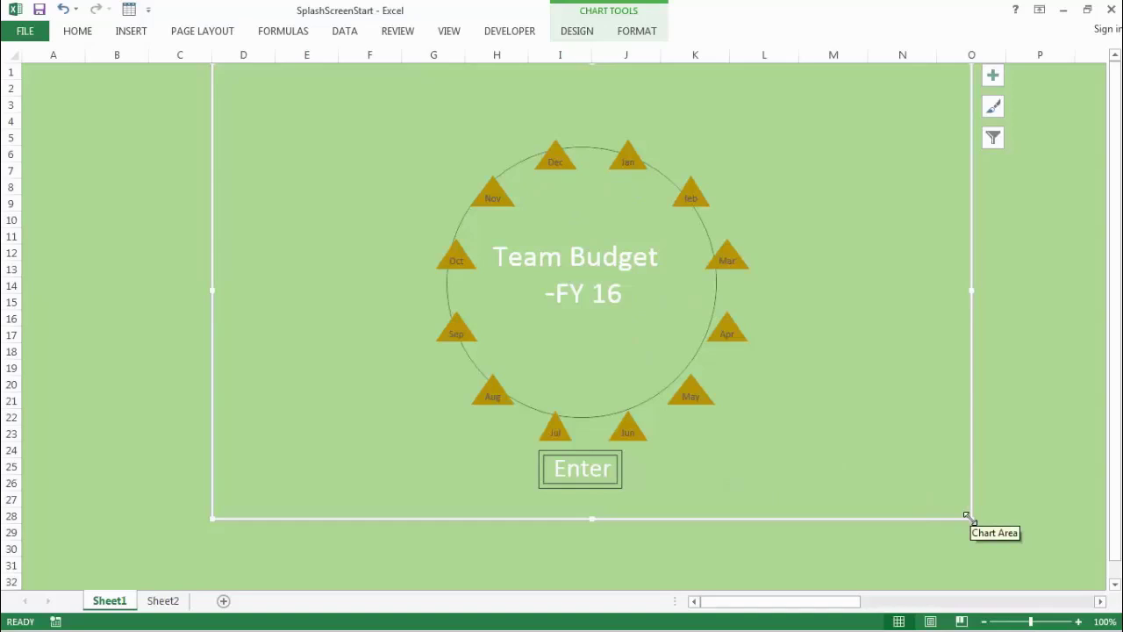
{"action": "left_click_drag", "start_coordinate": [967, 517], "coordinate": [927, 491]}
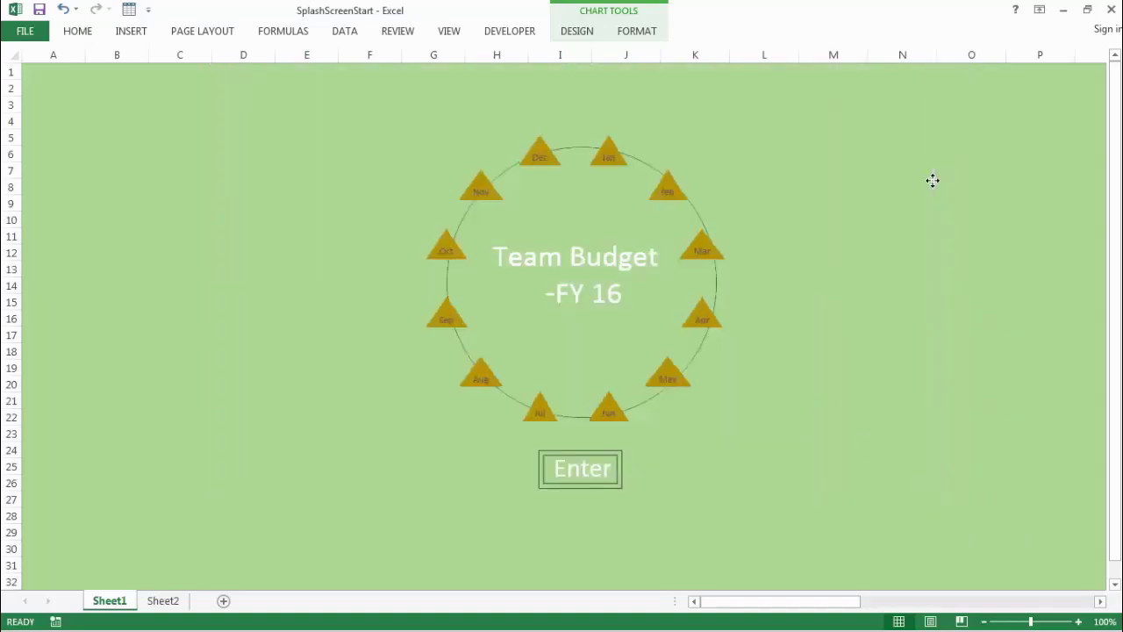
{"action": "left_click_drag", "start_coordinate": [932, 180], "coordinate": [937, 180]}
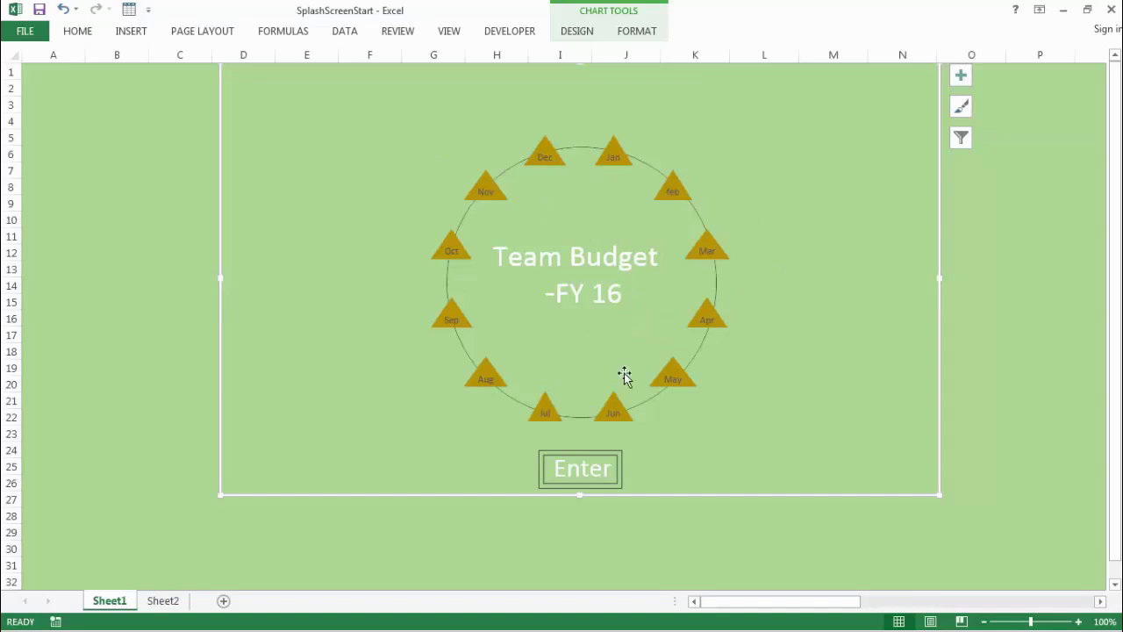
Review the chart's source data, selecting the values for feb to Dec in AW11:AW21, and return to the splash screen.
{"action": "left_click_drag", "start_coordinate": [717, 605], "coordinate": [974, 606]}
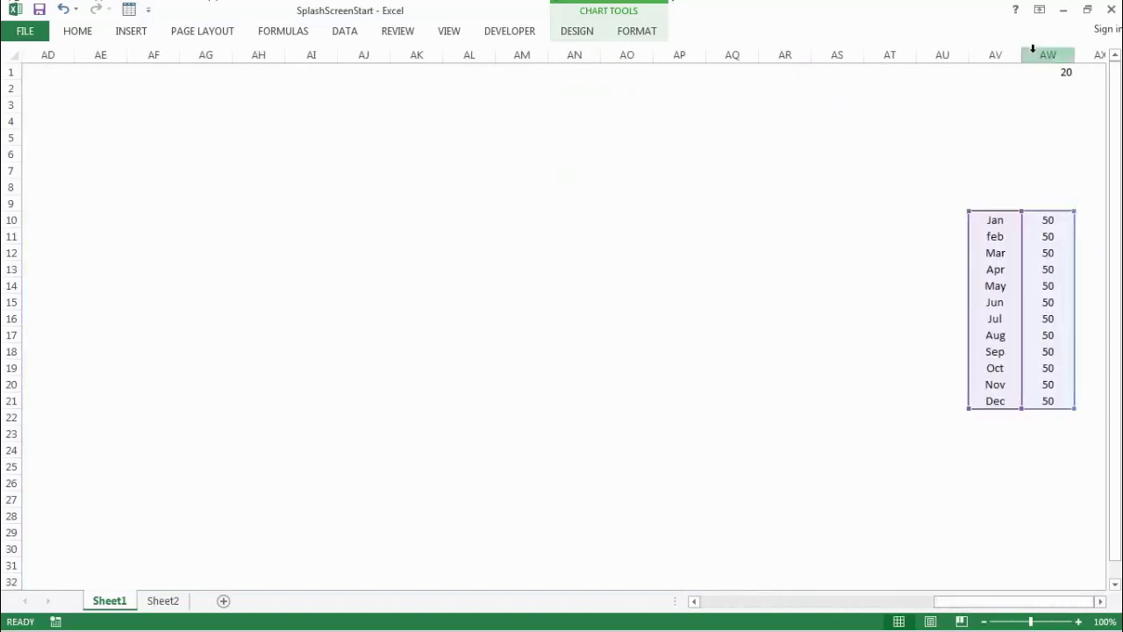
{"action": "left_click_drag", "start_coordinate": [1043, 237], "coordinate": [1048, 400]}
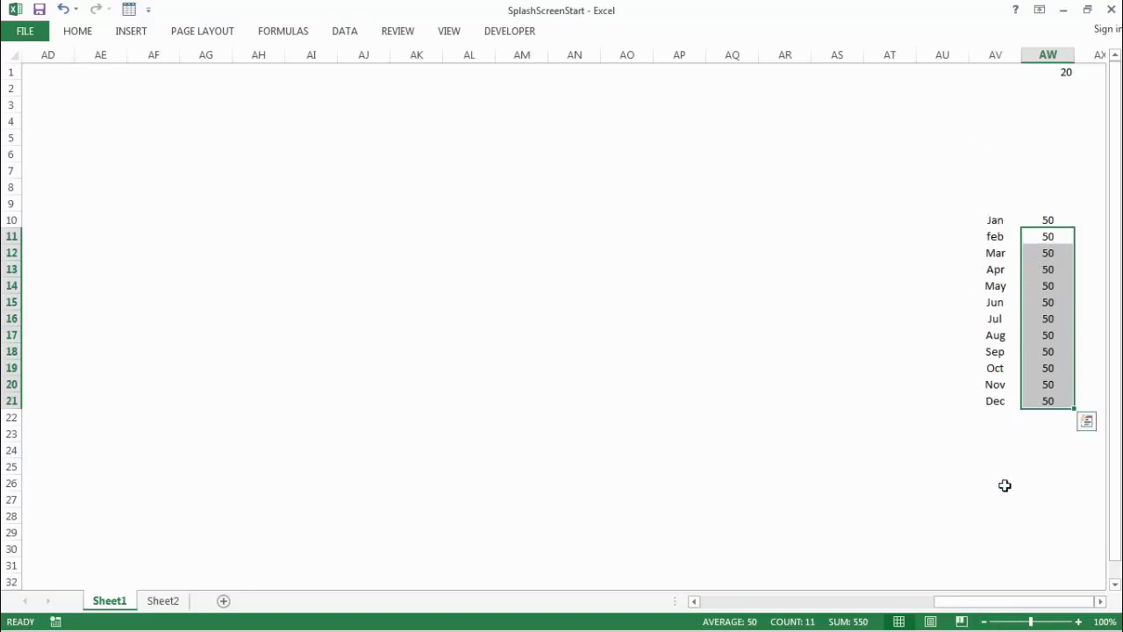
{"action": "left_click_drag", "start_coordinate": [978, 602], "coordinate": [852, 571]}
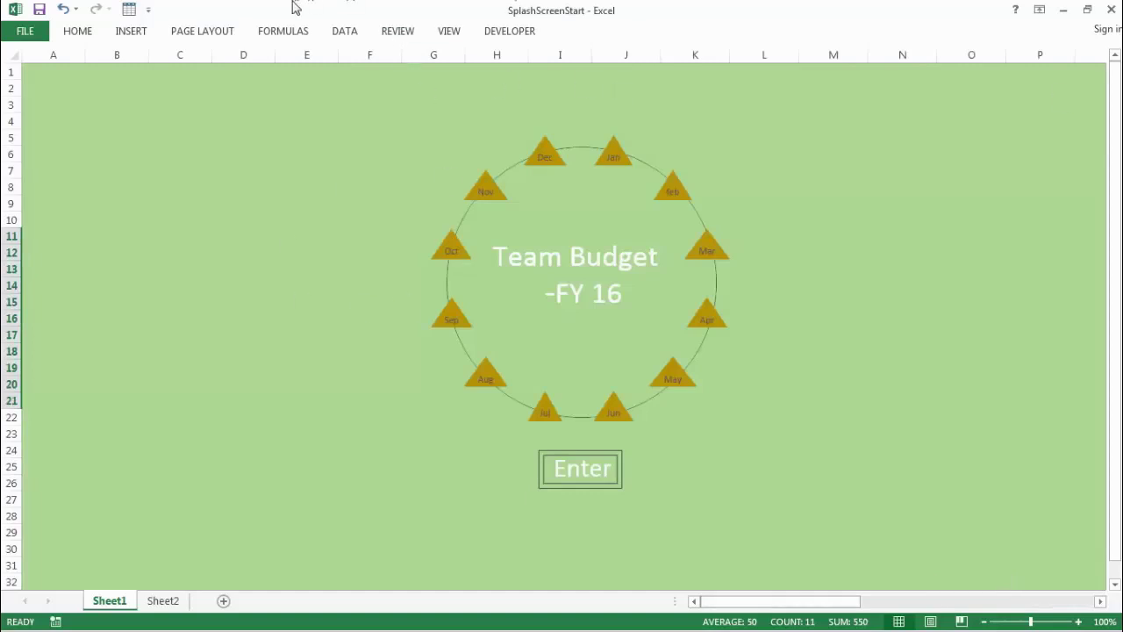